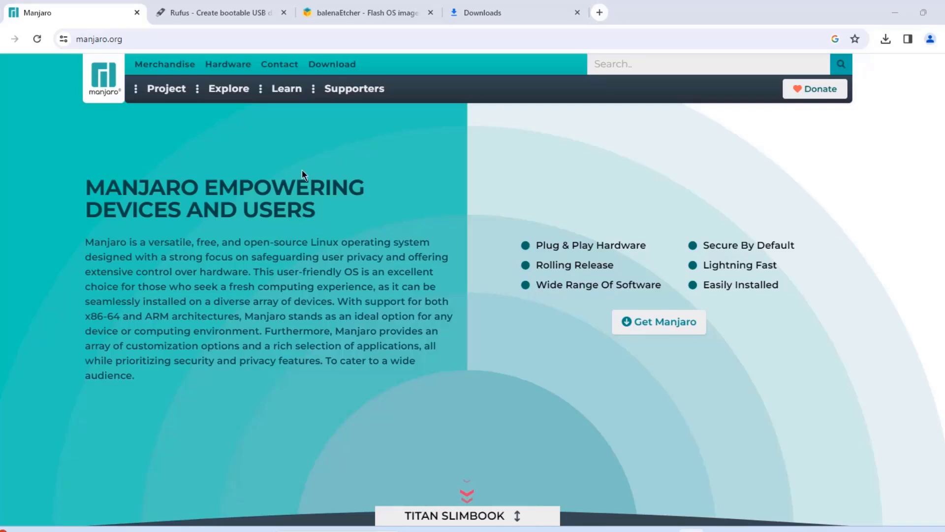
# Step: From the manjaro.org home page, look at the Manjaro wiki, then close it
pyautogui.moveTo(179, 38); pyautogui.dragTo(53, 44)
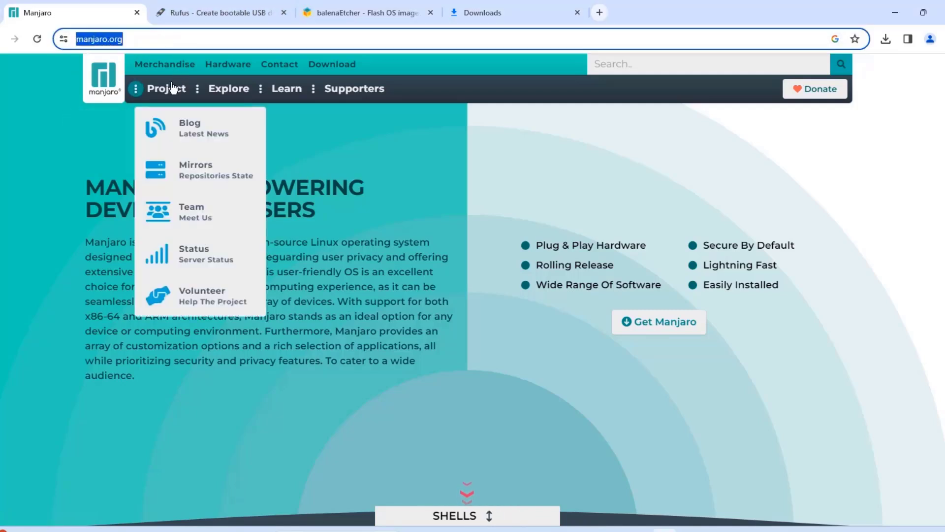
pyautogui.moveTo(211, 91)
pyautogui.moveTo(286, 91)
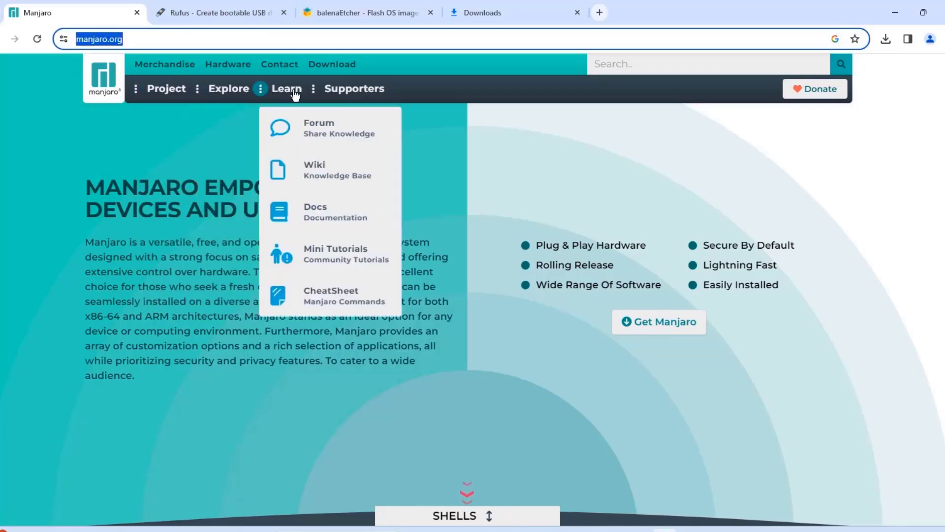
pyautogui.click(331, 176)
pyautogui.hotkey('ctrl', 'w')
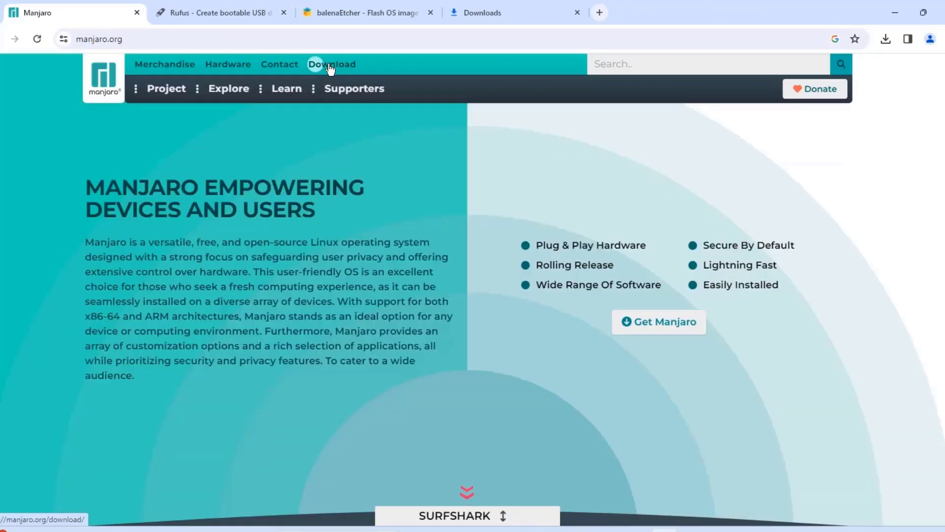
# Step: Go to the Manjaro download page, pick the x86_64 images and scroll through the listing
pyautogui.click(332, 66)
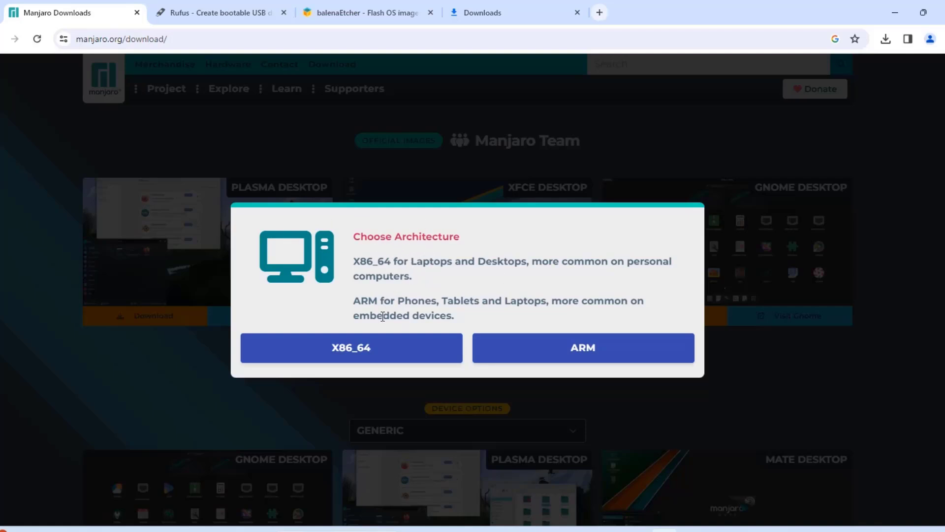
pyautogui.click(366, 353)
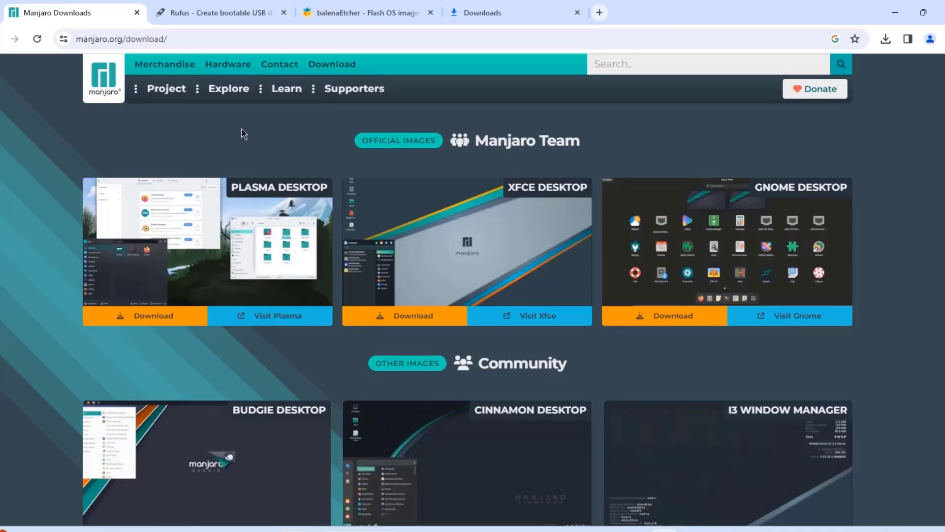
pyautogui.scroll(-9, 874, 216)
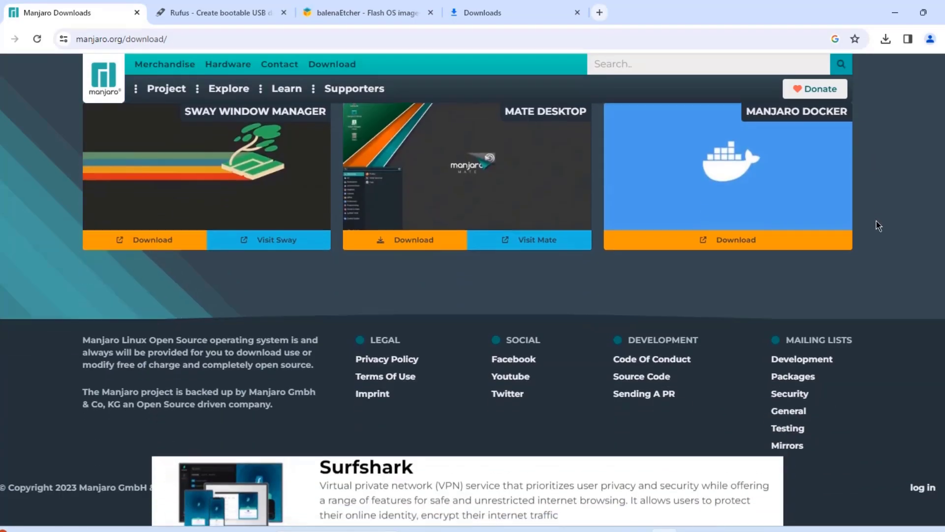
pyautogui.scroll(5, 876, 221)
pyautogui.scroll(4, 879, 222)
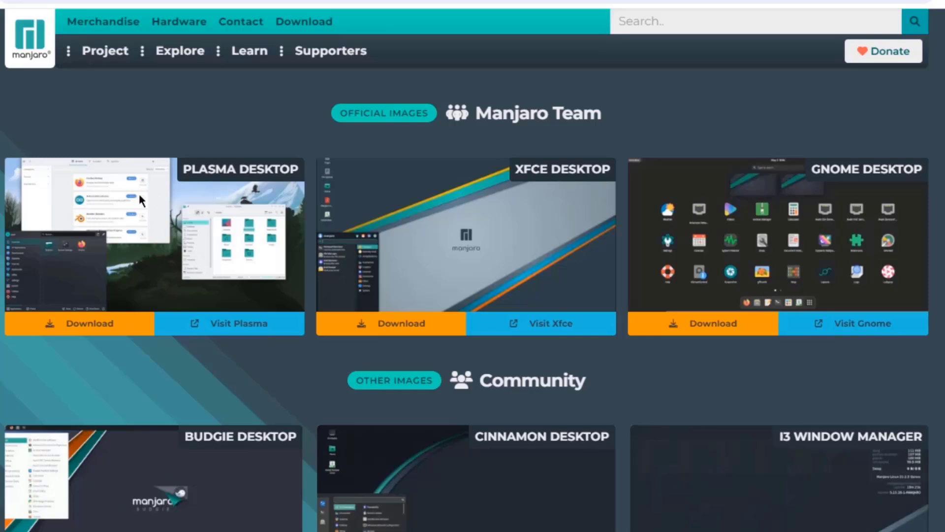
# Step: Start downloading the 3.6 GB Plasma Desktop ISO image, then scroll down the page
pyautogui.click(90, 325)
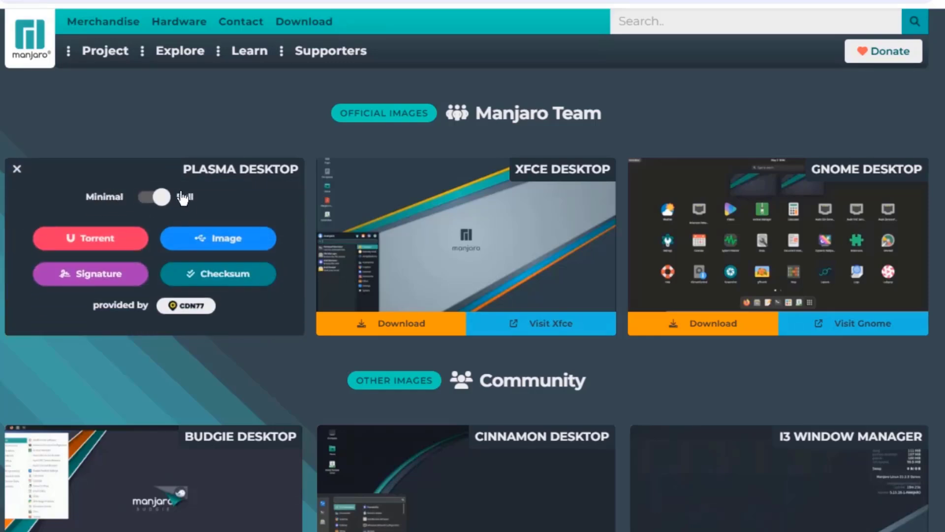
pyautogui.click(236, 240)
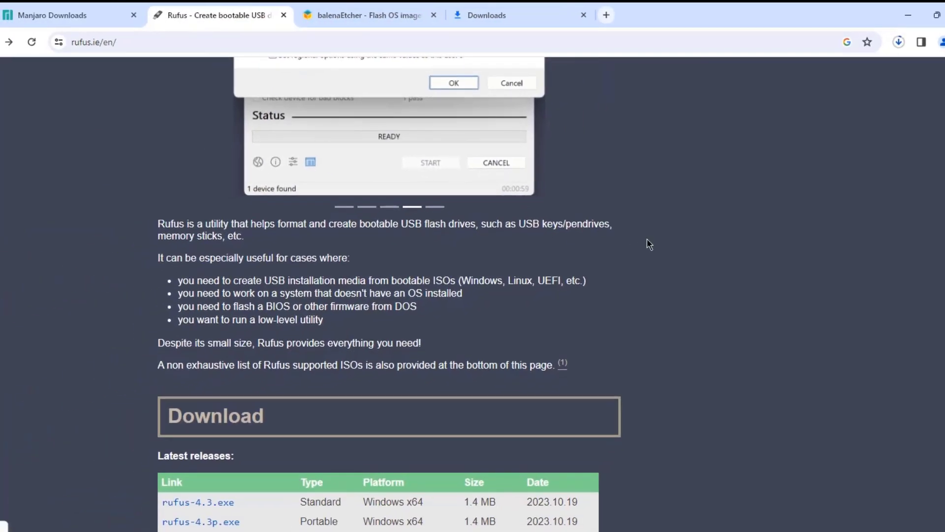
pyautogui.scroll(-3, 647, 240)
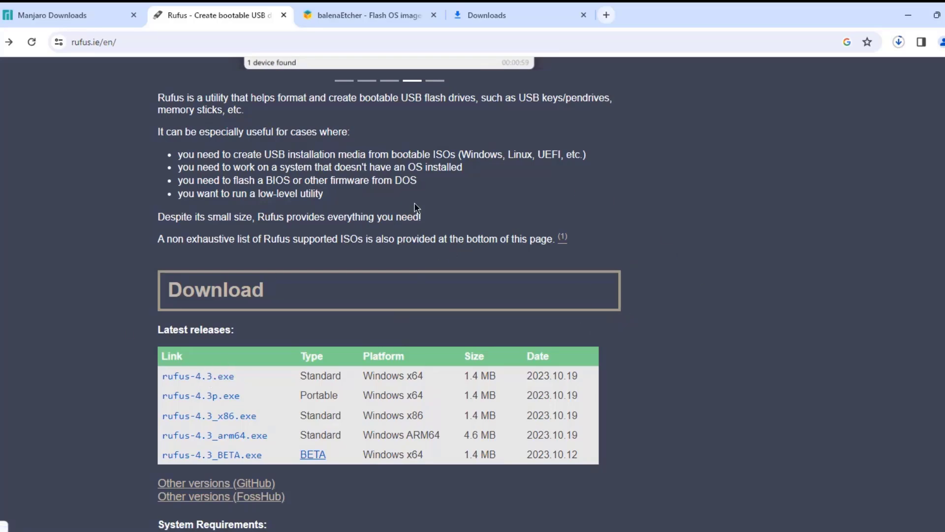
# Step: Switch to the balenaEtcher browser tab
pyautogui.hotkey('ctrl', 'Tab')
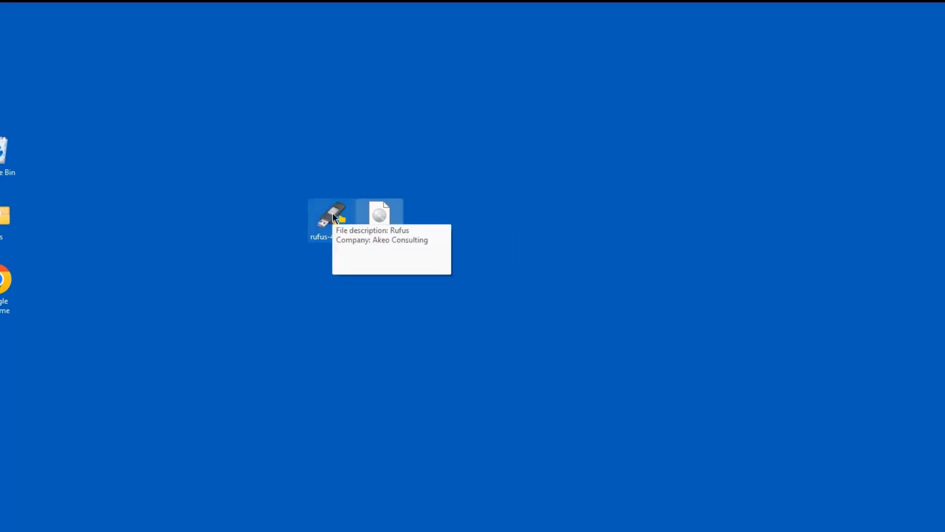
# Step: Launch Rufus and load manjaro-kde-23.0.4-231015-linux65.iso as the boot image
pyautogui.doubleClick(332, 213)
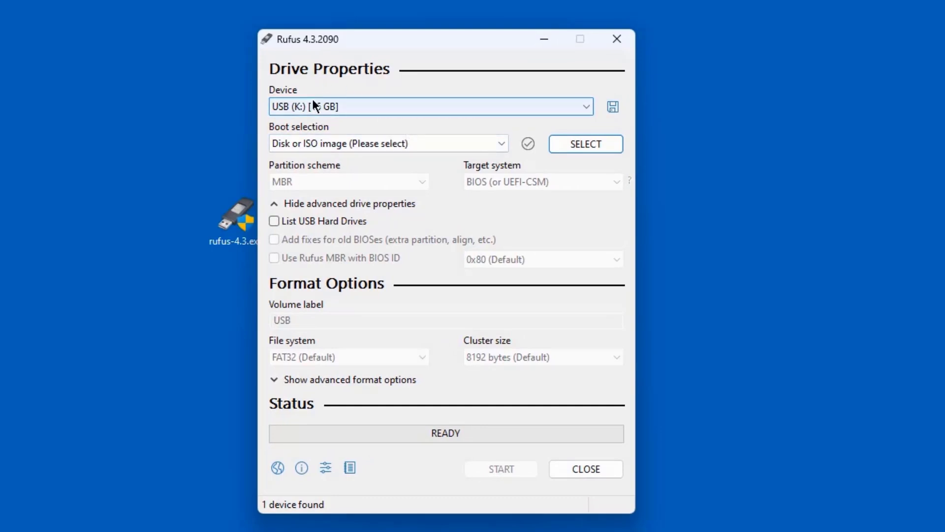
pyautogui.click(567, 144)
pyautogui.click(456, 203)
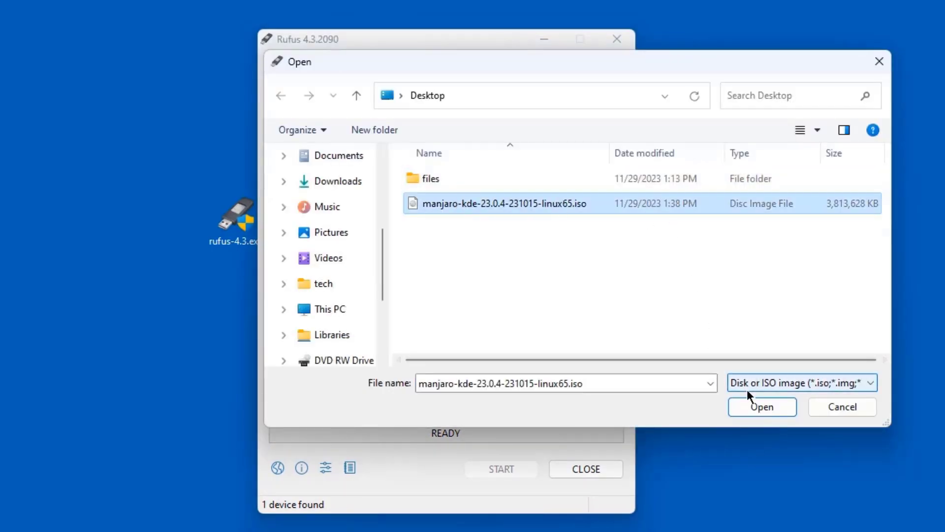
pyautogui.click(756, 405)
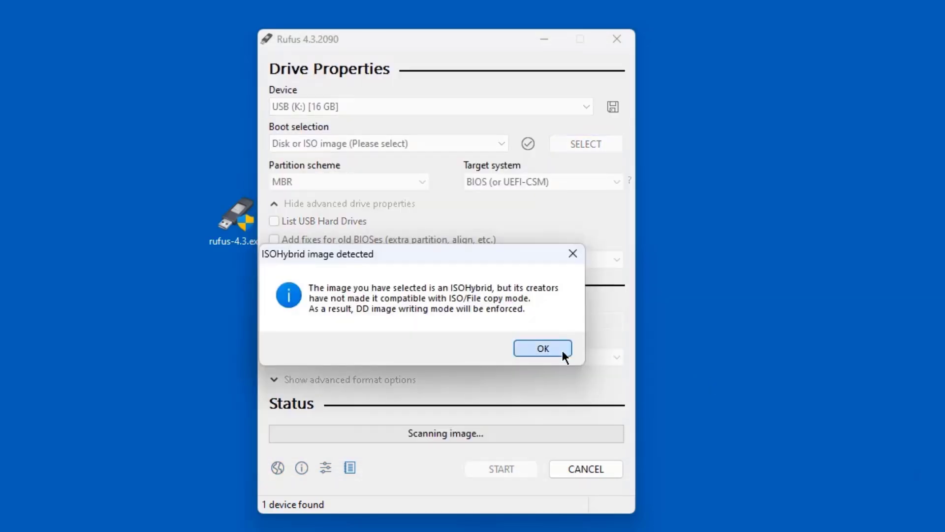
# Step: Accept DD image mode, write the ISO to the 16 GB USB drive, and close Rufus
pyautogui.click(562, 349)
pyautogui.click(501, 469)
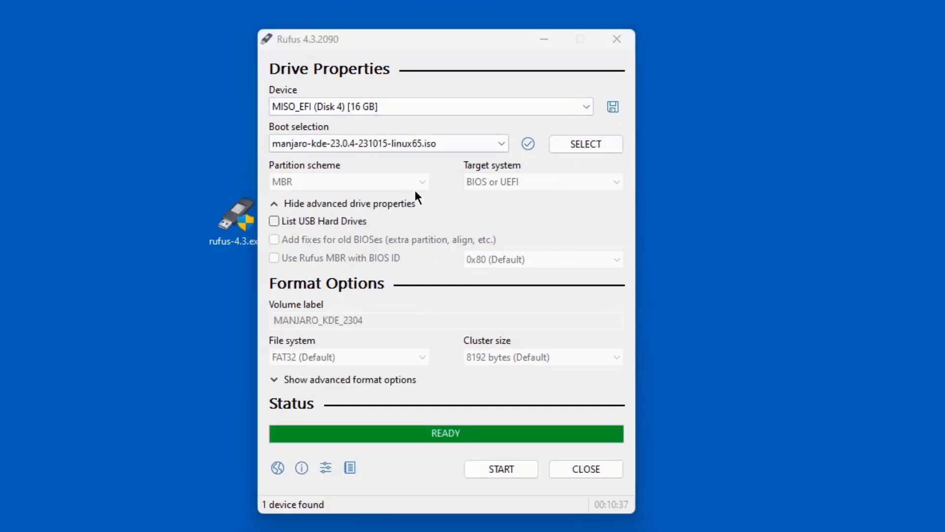
pyautogui.click(593, 469)
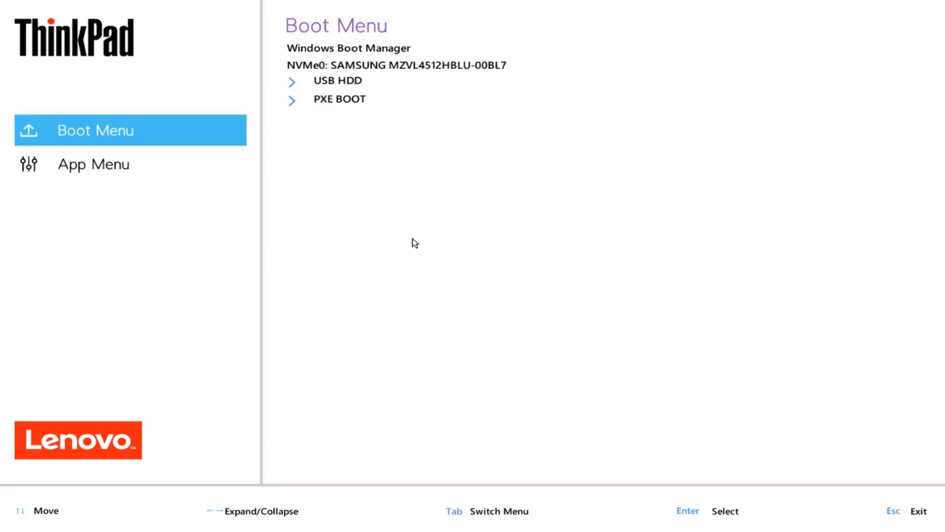
# Step: Enter firmware Setup from the App Menu and view the Secure Boot settings
pyautogui.click(127, 164)
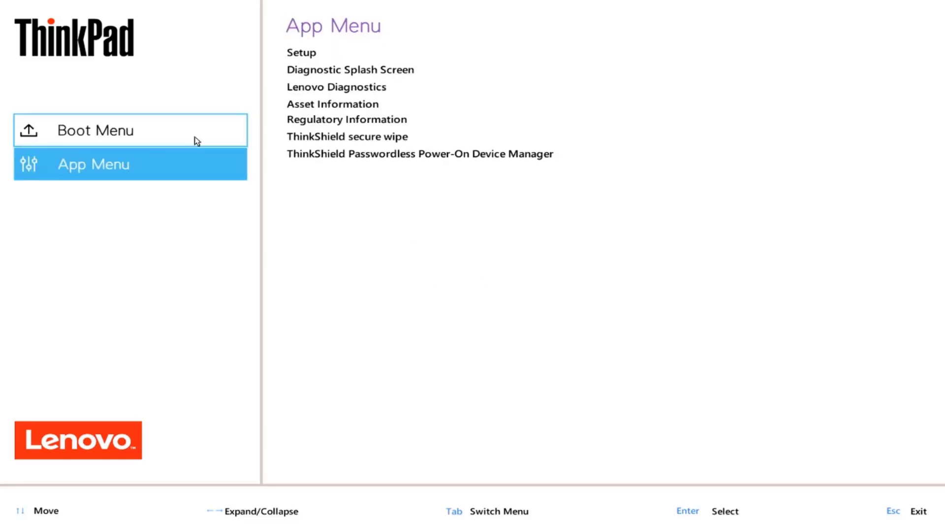
pyautogui.click(294, 55)
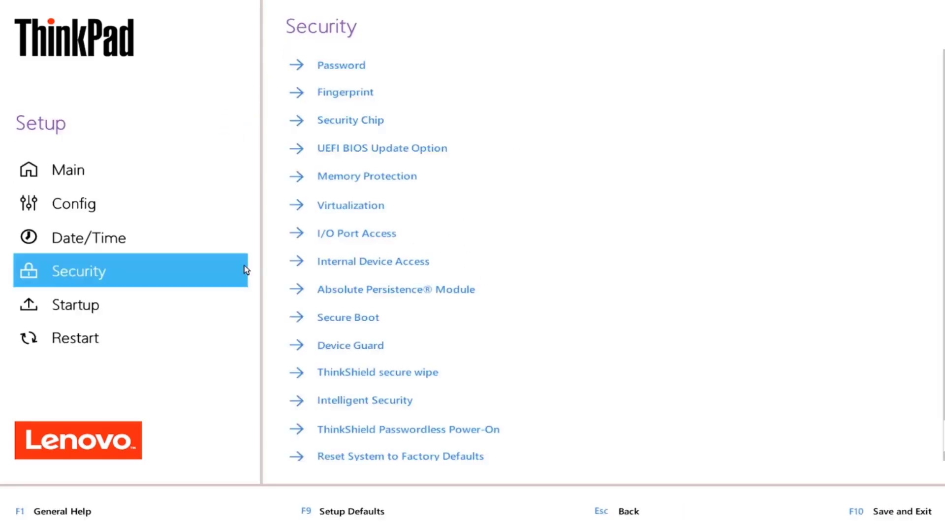
pyautogui.click(364, 318)
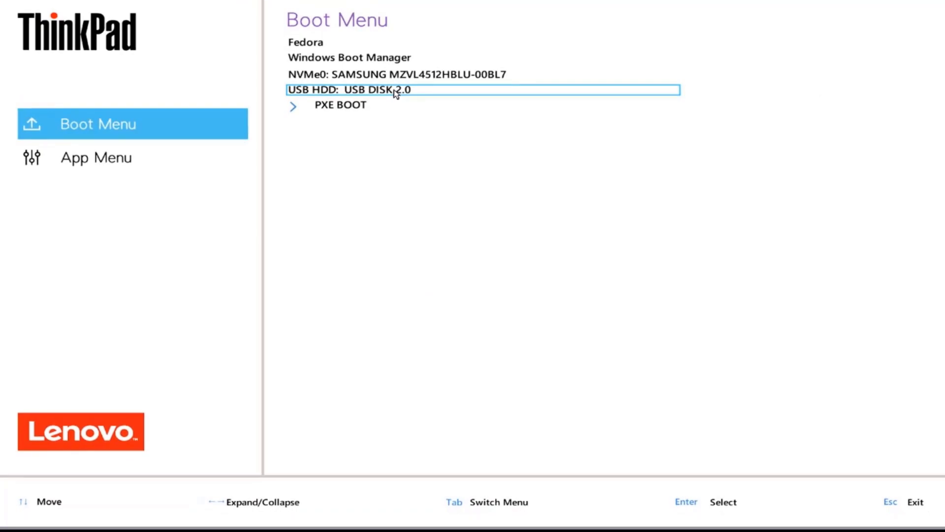
# Step: Boot from the USB disk and start Manjaro live with open source drivers
pyautogui.click(396, 90)
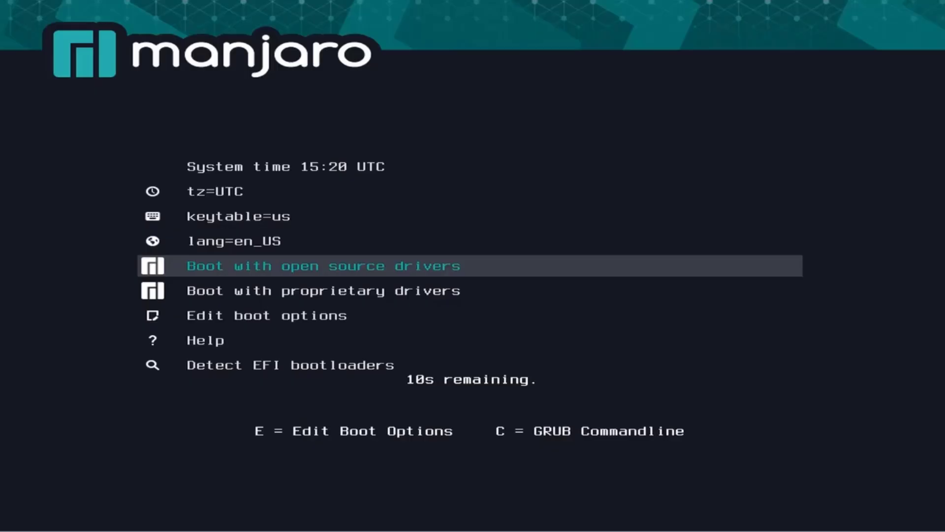
pyautogui.press('Up')
pyautogui.press('Up')
pyautogui.press('Up')
pyautogui.press('Down')
pyautogui.press('Down')
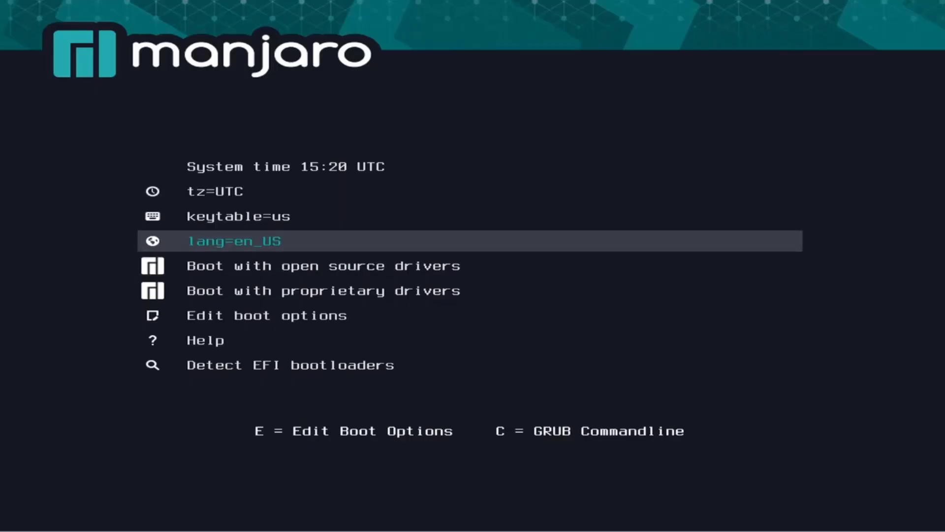
pyautogui.press('Down')
pyautogui.press('Down')
pyautogui.press('Up')
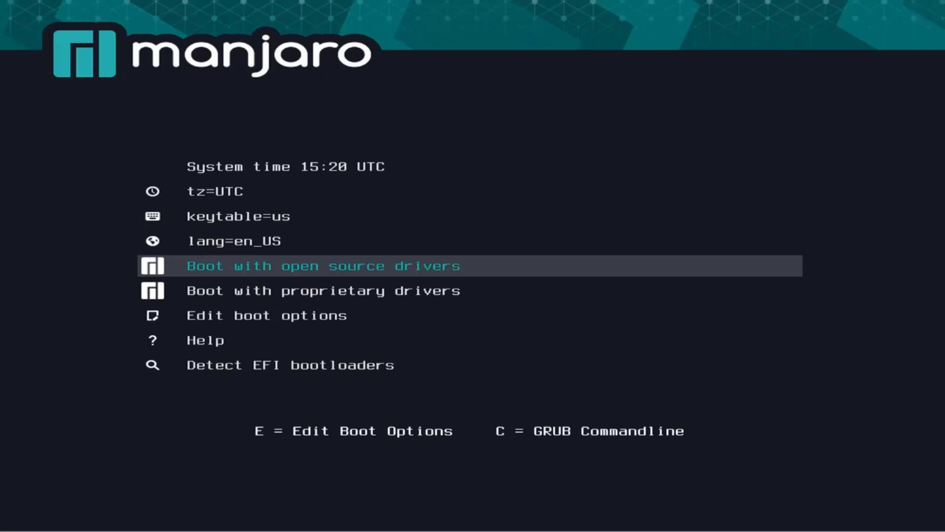
pyautogui.press('Return')
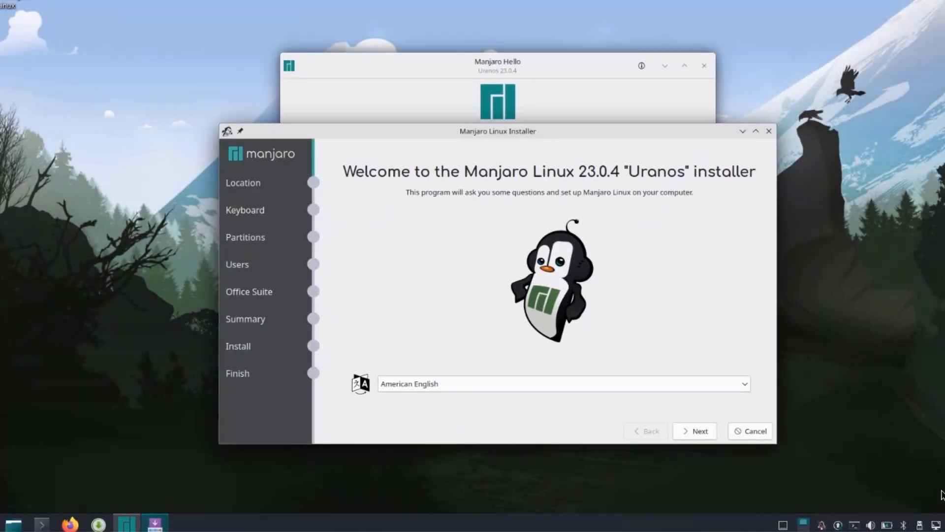
# Step: Keep American English as the installer language and proceed to Location
pyautogui.click(436, 384)
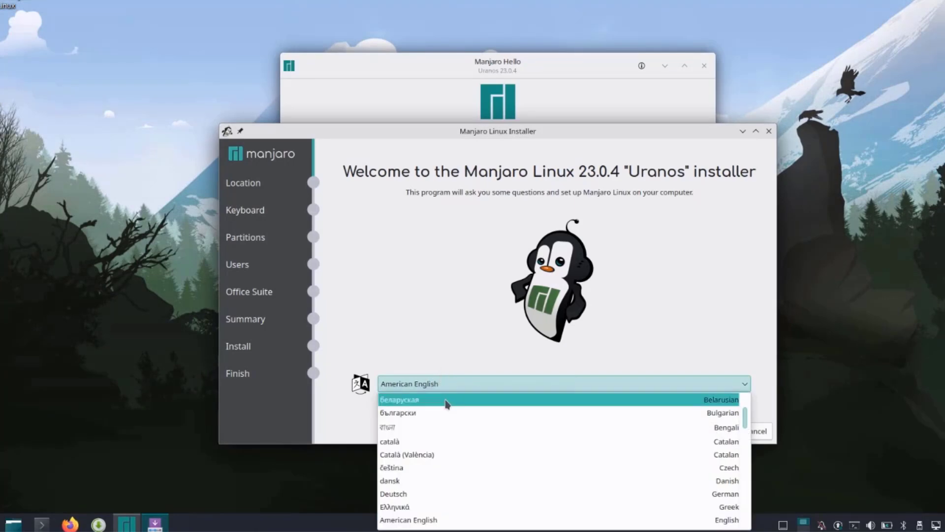
pyautogui.click(462, 380)
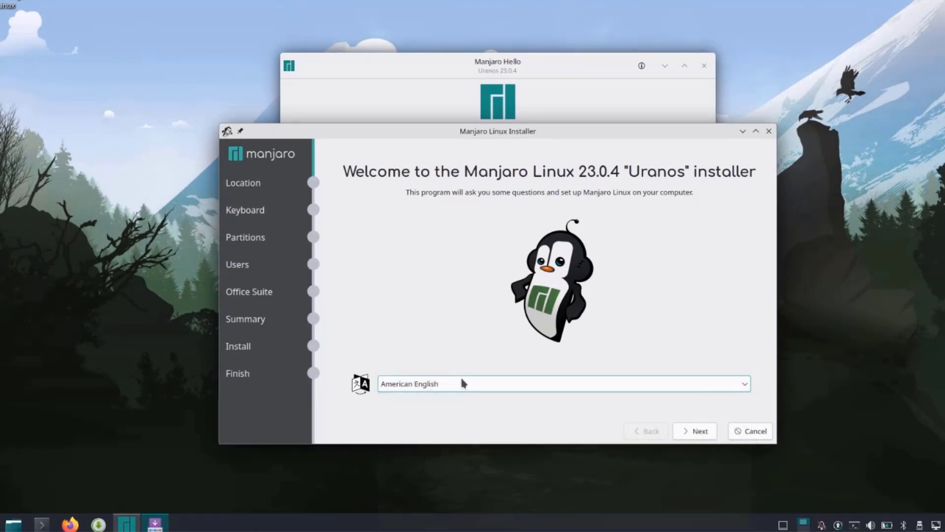
pyautogui.click(695, 430)
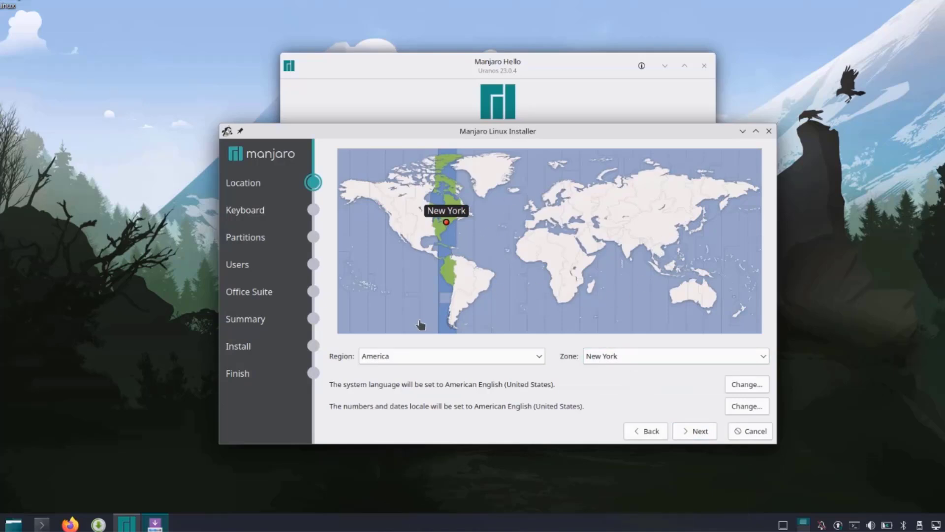
# Step: Keep region America with the New York time zone and proceed to Keyboard
pyautogui.click(623, 352)
pyautogui.click(623, 353)
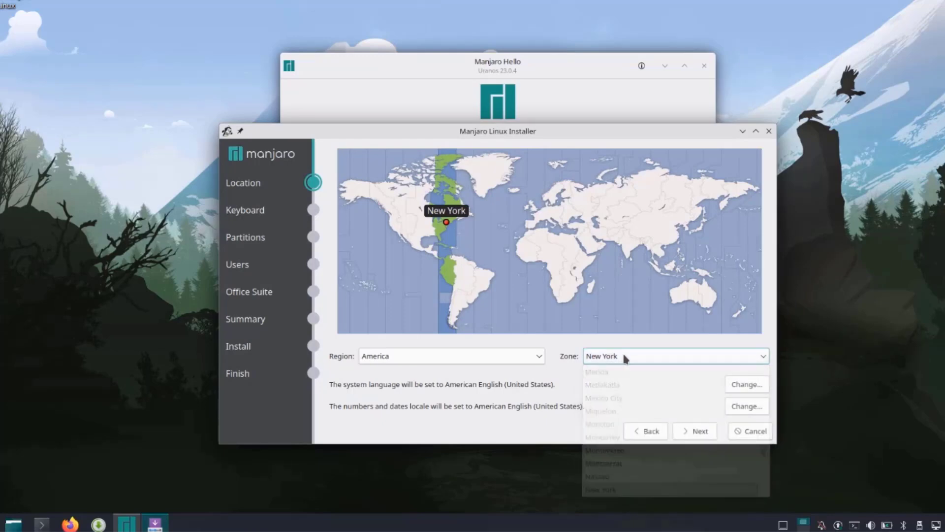
pyautogui.click(494, 355)
pyautogui.click(695, 432)
pyautogui.click(695, 432)
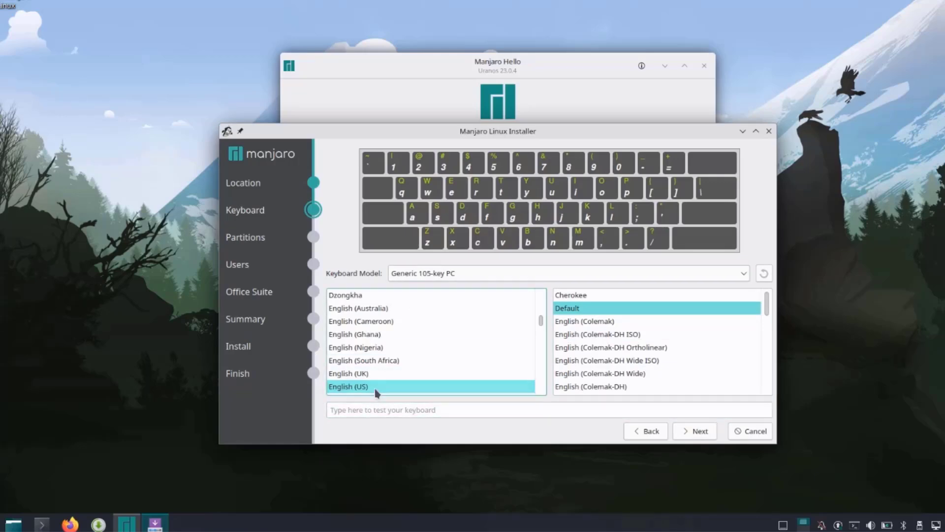
# Step: Accept the US keyboard layout, then choose Erase disk with No Swap and ext4
pyautogui.click(695, 432)
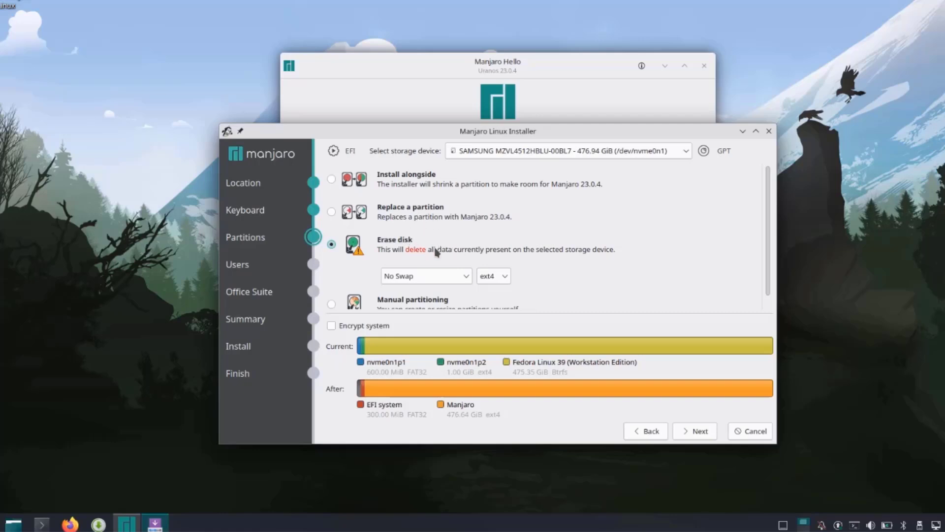
pyautogui.scroll(-1, 408, 241)
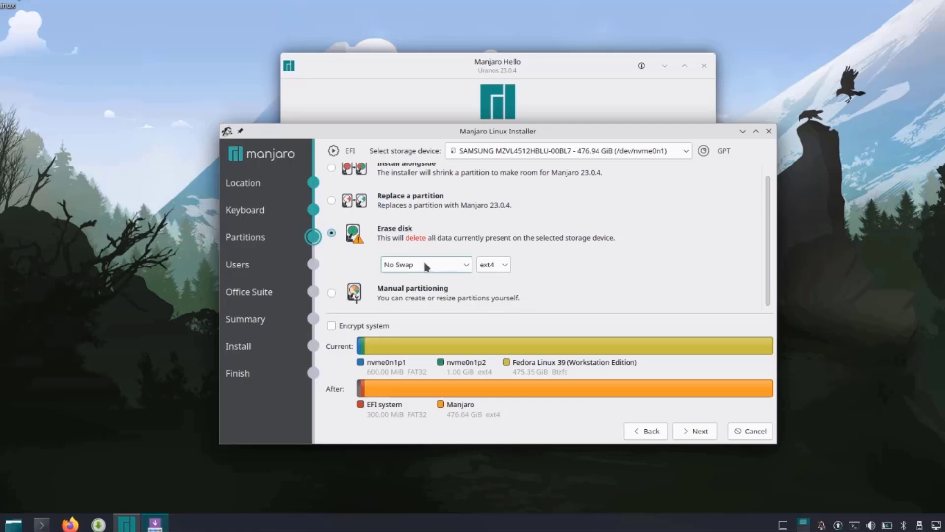
pyautogui.click(413, 262)
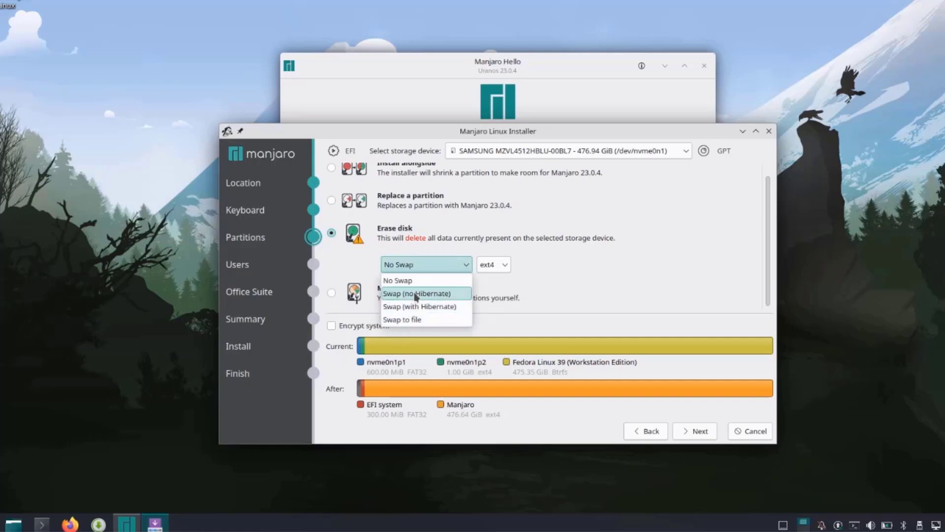
pyautogui.click(418, 261)
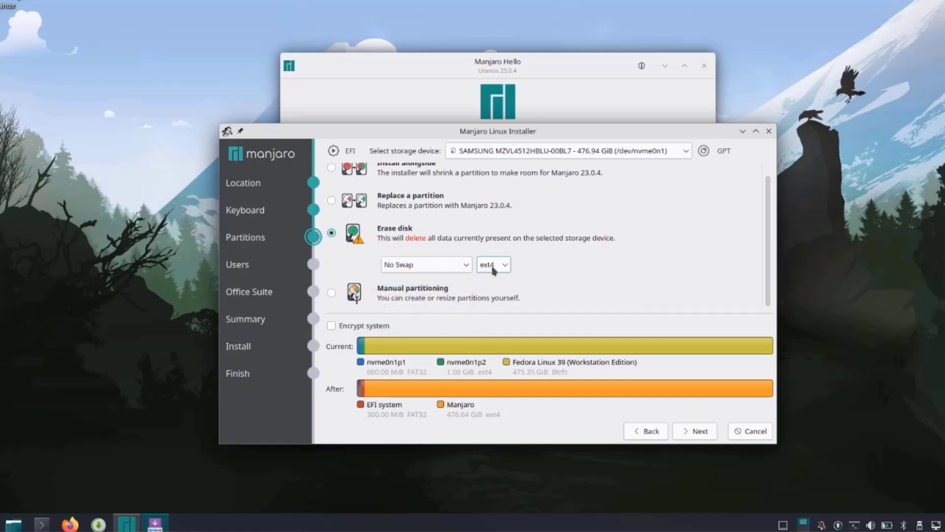
pyautogui.click(494, 270)
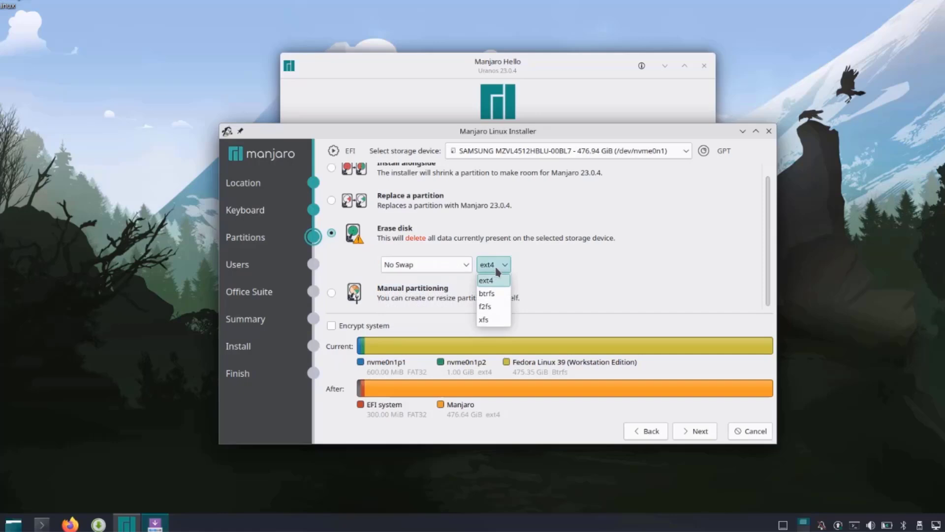
pyautogui.click(503, 263)
pyautogui.click(503, 263)
pyautogui.click(536, 264)
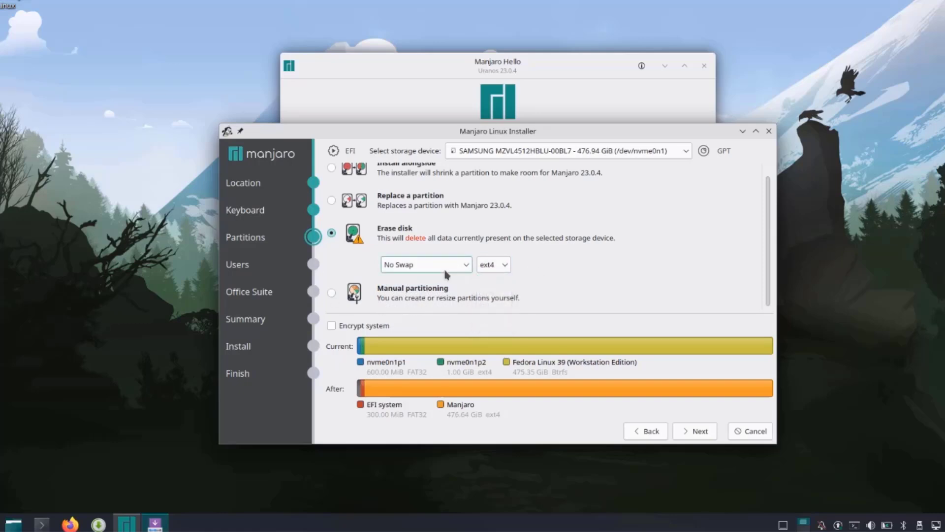
# Step: Enter the user's name and set the computer name to lenivo
pyautogui.click(700, 437)
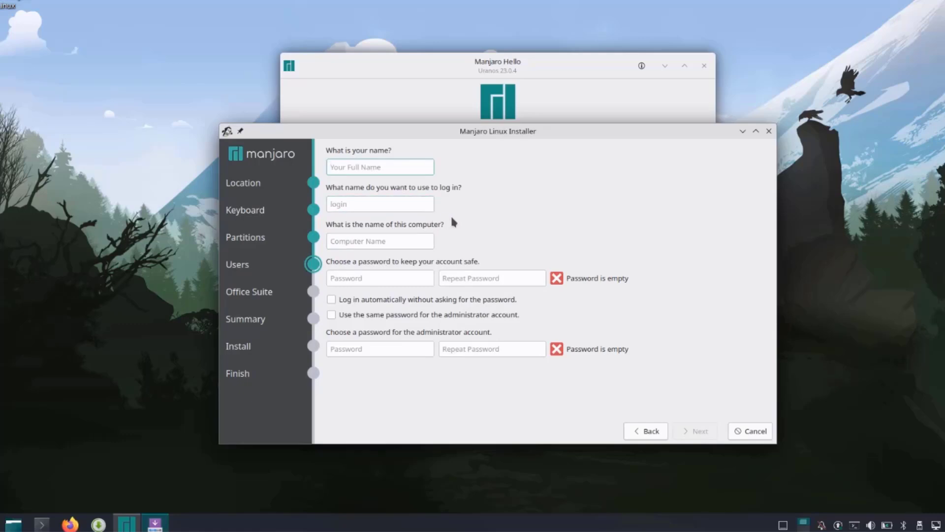
pyautogui.write('john')
pyautogui.press('Tab')
pyautogui.press('Tab')
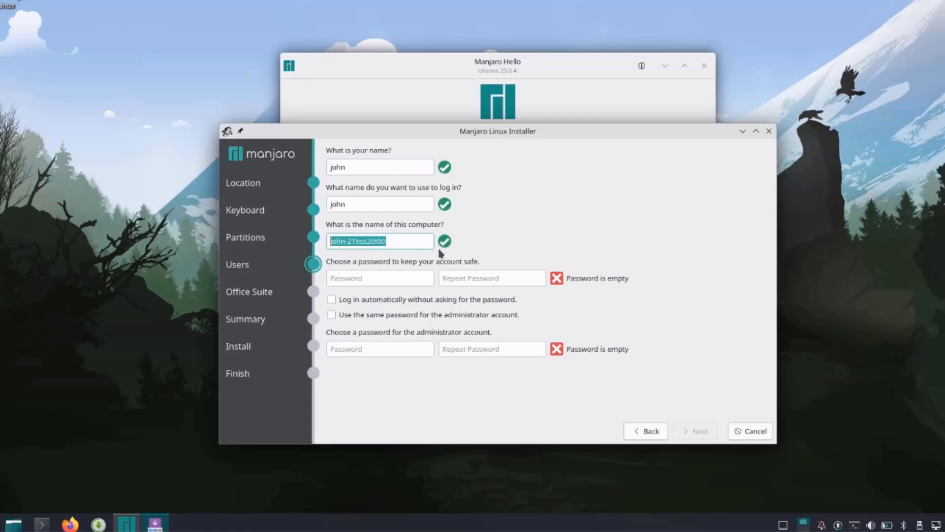
pyautogui.write('lenivo')
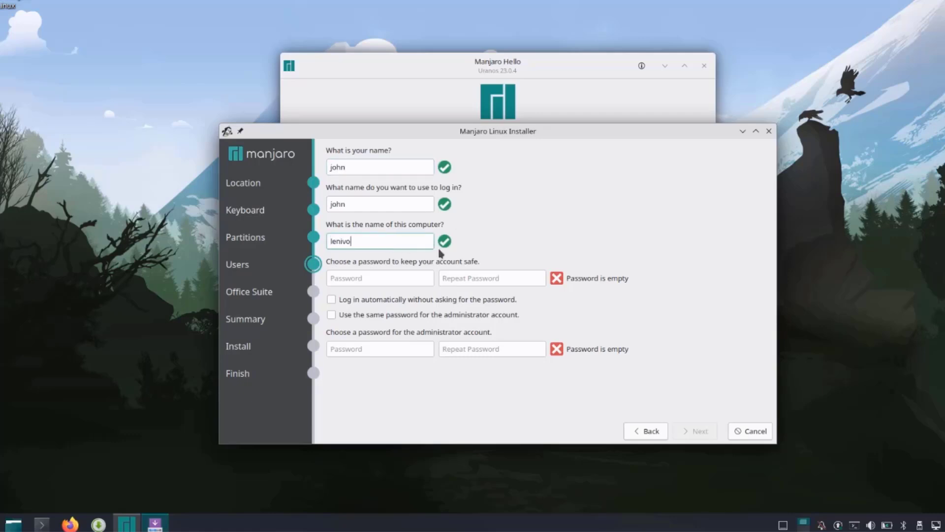
# Step: Set and confirm the account password, reusing it for the administrator account
pyautogui.click(407, 283)
pyautogui.write('1234')
pyautogui.click(490, 279)
pyautogui.write('1234')
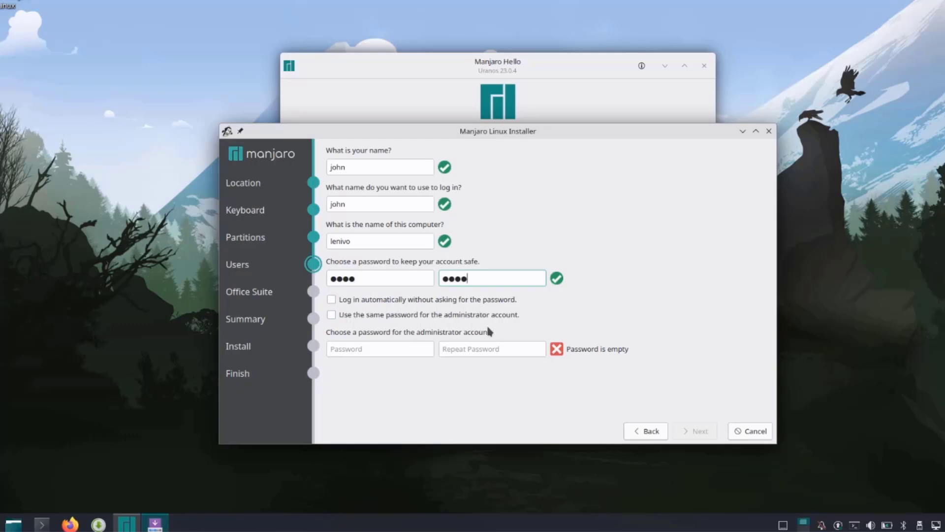
pyautogui.click(331, 314)
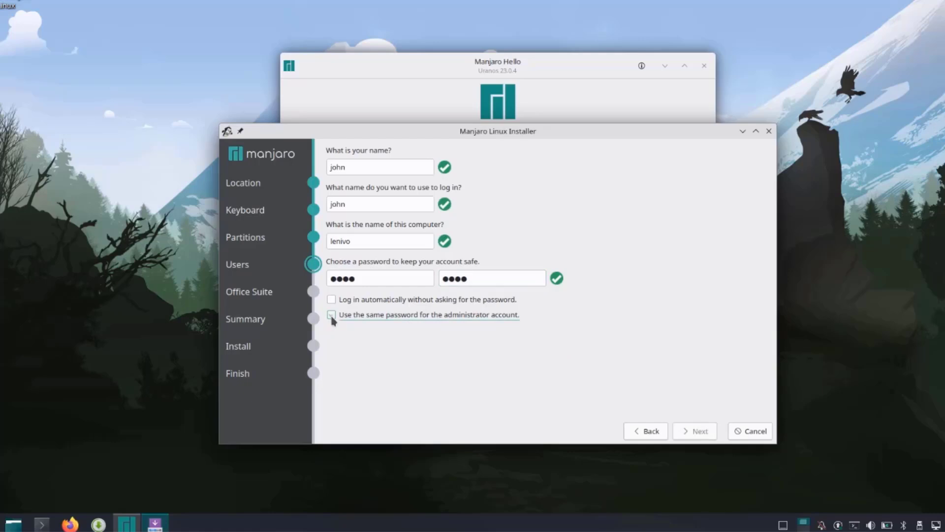
# Step: Choose an office suite, review the summary, and confirm installing over the erased disk
pyautogui.click(700, 429)
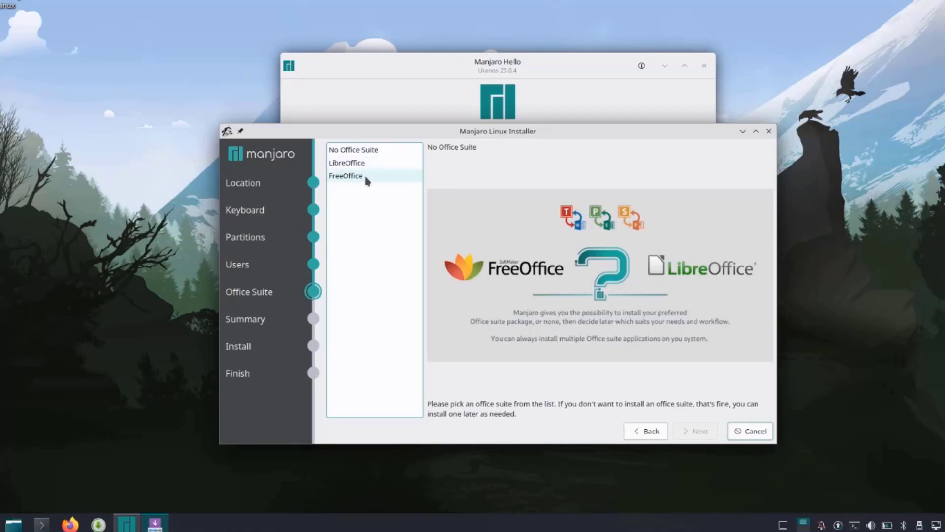
pyautogui.click(364, 164)
pyautogui.click(695, 431)
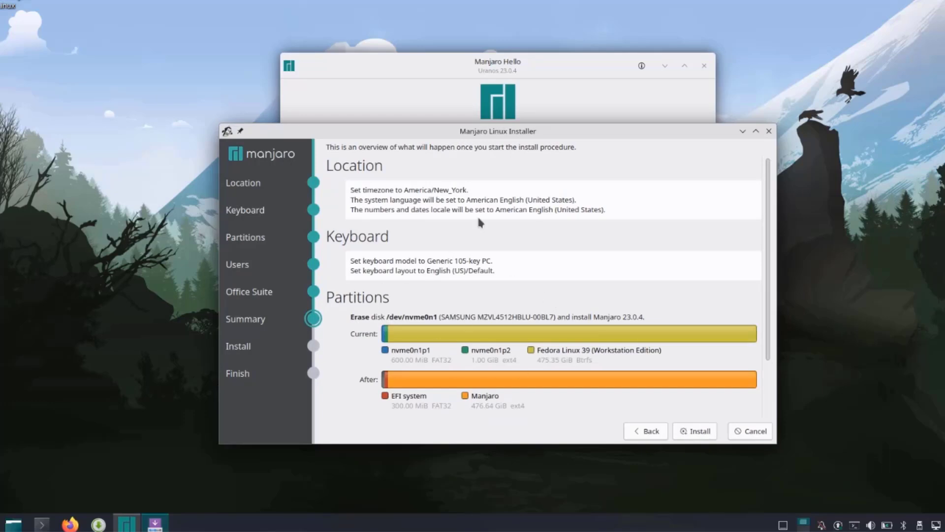
pyautogui.click(695, 430)
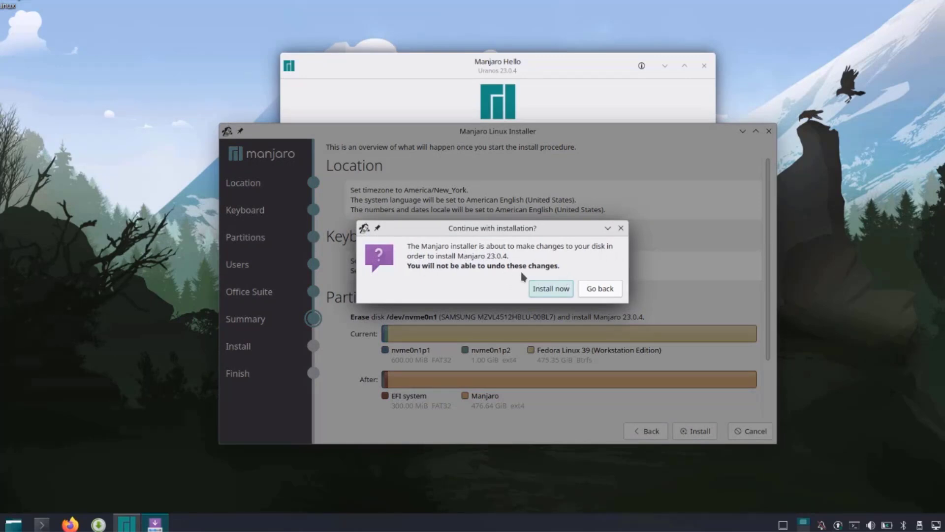
pyautogui.click(562, 287)
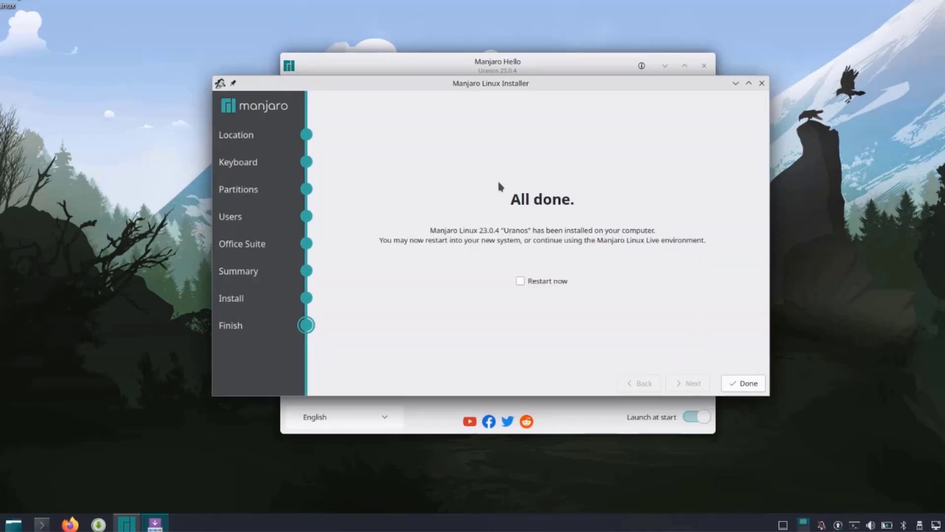
# Step: Tick Restart now on the installer's All done page
pyautogui.click(564, 287)
# Step: Close the installer to reboot, then sign in at the login screen with the account password
pyautogui.click(751, 384)
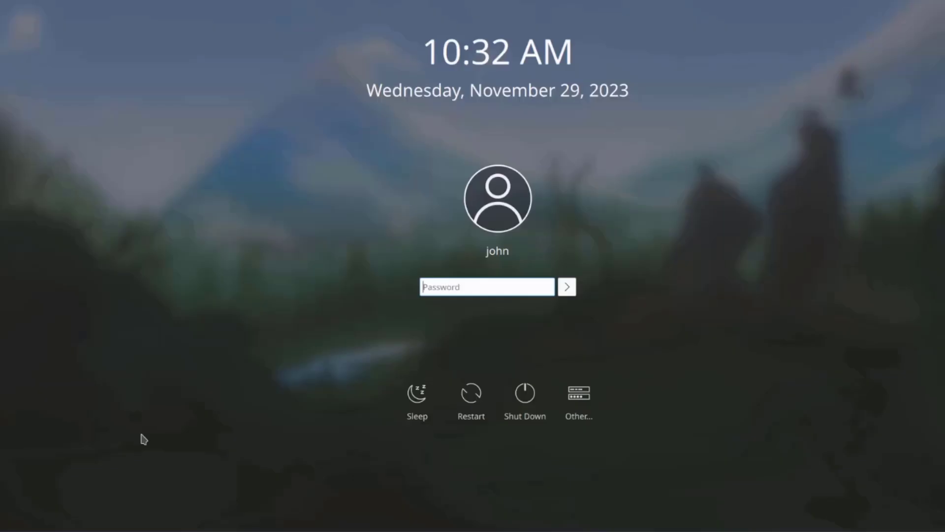
pyautogui.write('****')
pyautogui.press('Return')
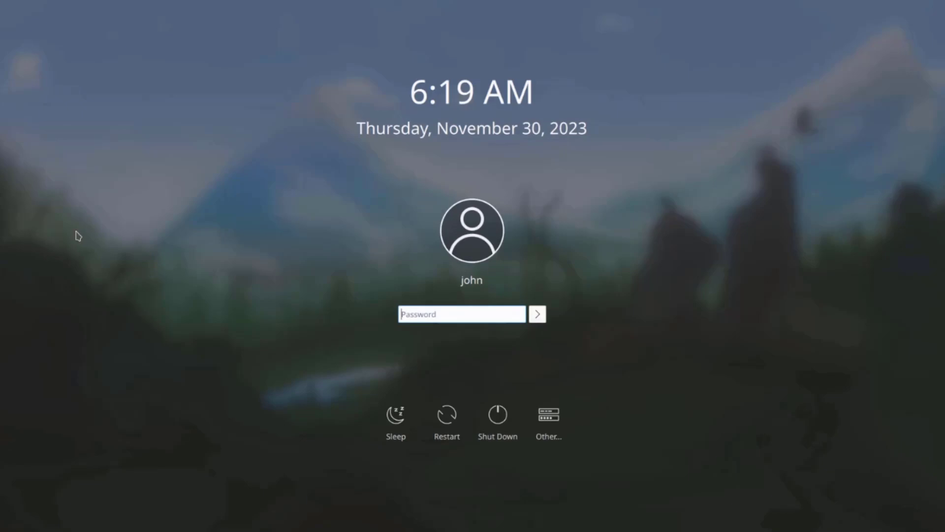
pyautogui.write('****')
pyautogui.press('Return')
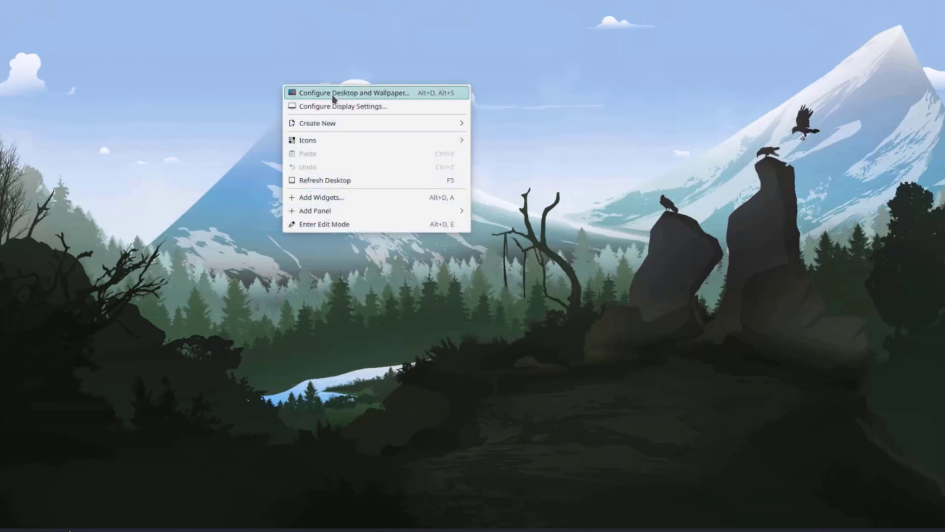
# Step: Set the Altai wallpaper in Configure Desktop and look over its Location and Icons pages
pyautogui.click(334, 96)
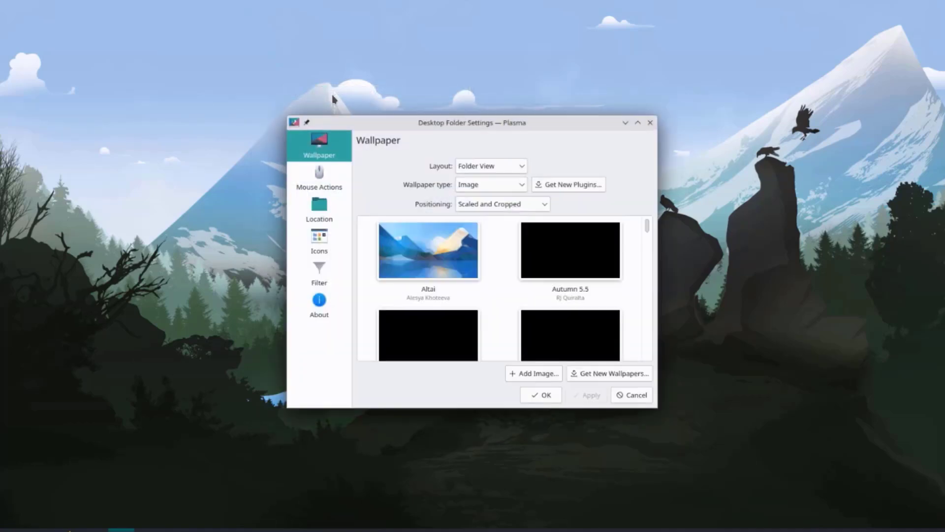
pyautogui.click(459, 270)
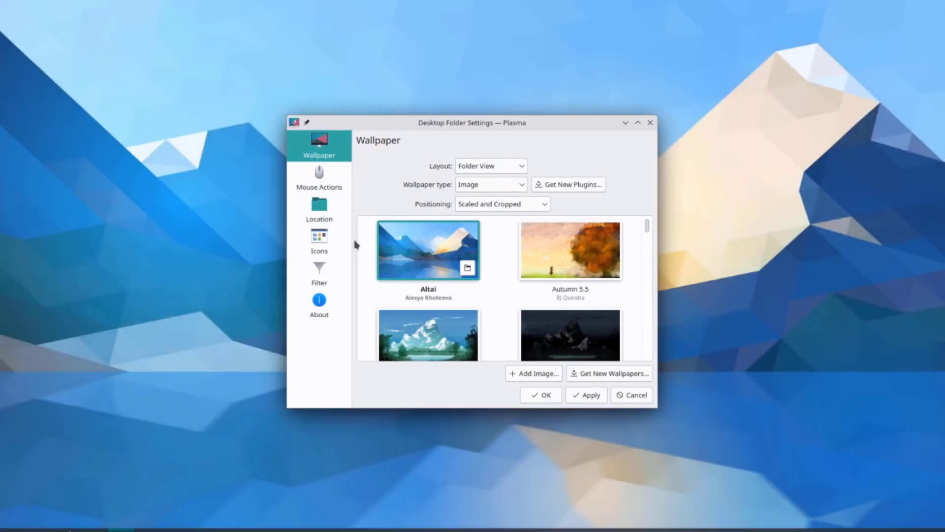
pyautogui.click(323, 190)
pyautogui.click(327, 219)
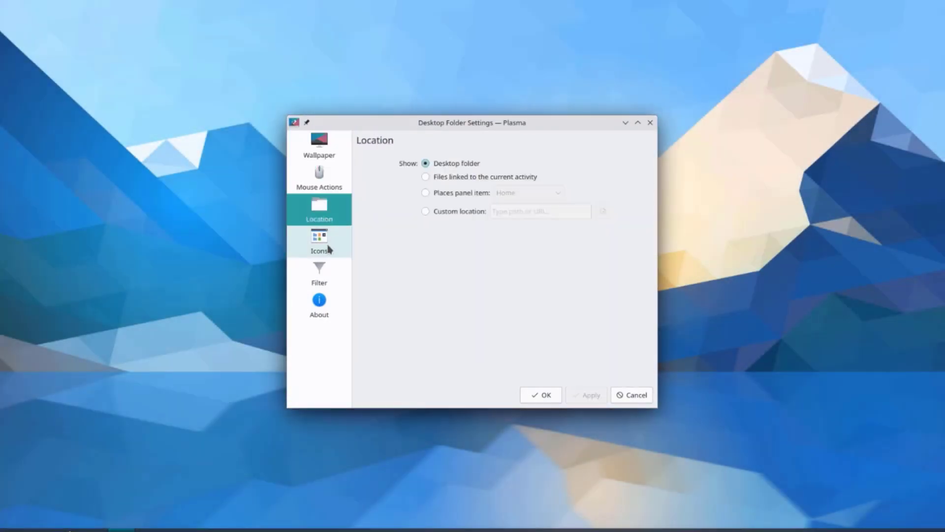
pyautogui.click(327, 246)
pyautogui.press('Escape')
pyautogui.rightClick(429, 213)
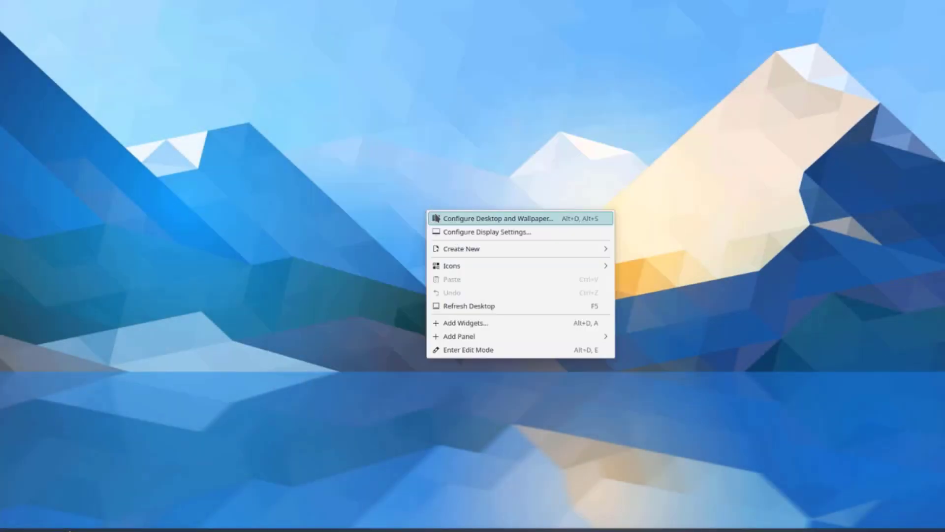
pyautogui.click(472, 233)
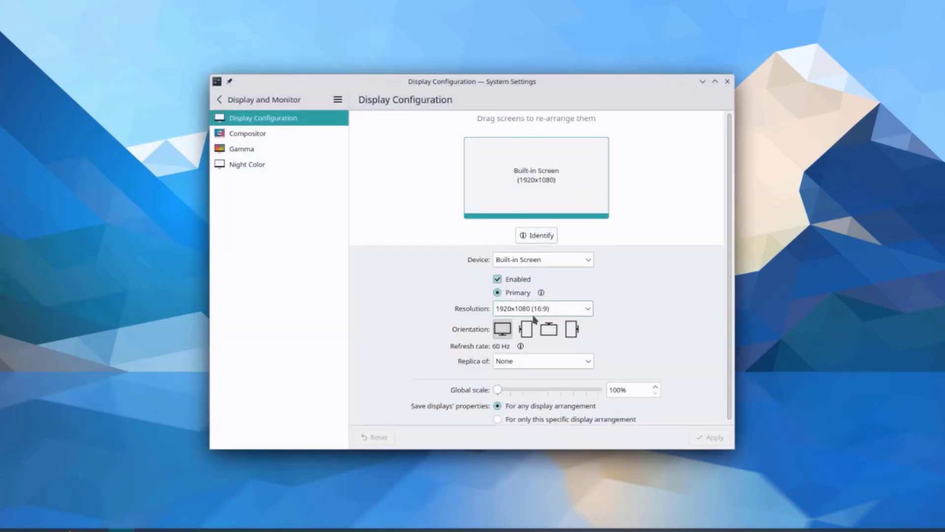
pyautogui.click(540, 308)
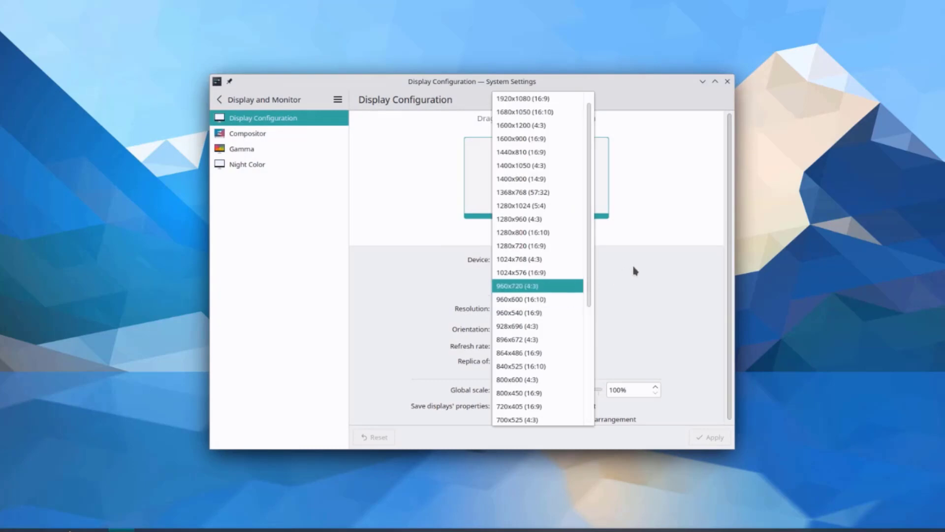
pyautogui.click(249, 134)
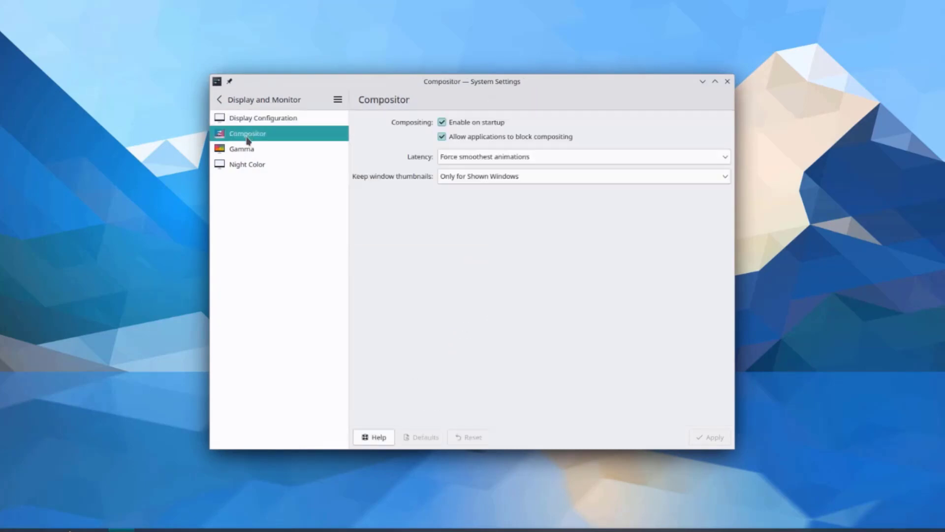
pyautogui.click(248, 147)
pyautogui.click(252, 167)
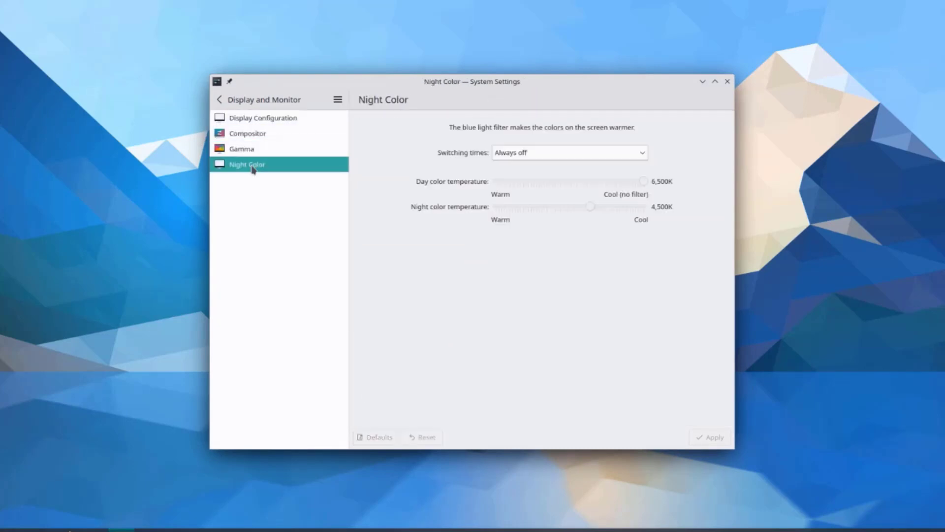
pyautogui.moveTo(575, 140)
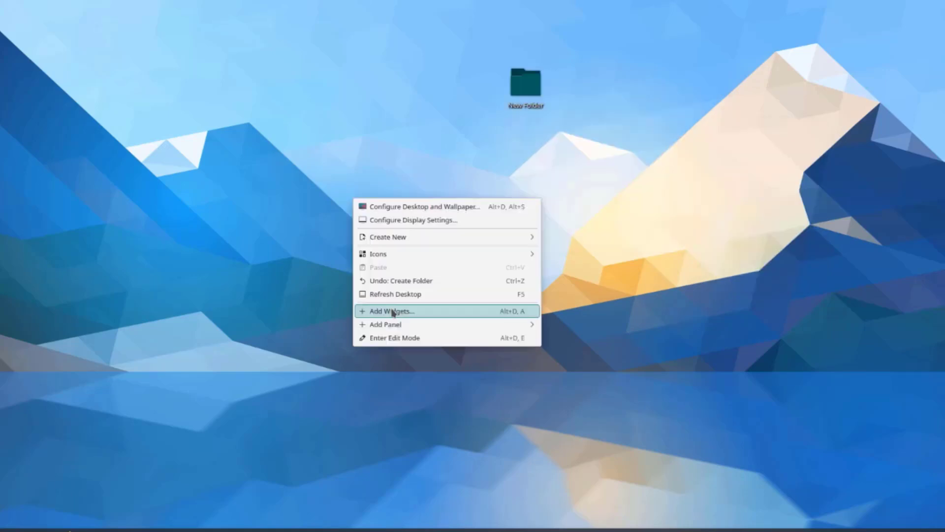
# Step: Add a Total CPU Use widget to the desktop from the widget browser
pyautogui.click(393, 312)
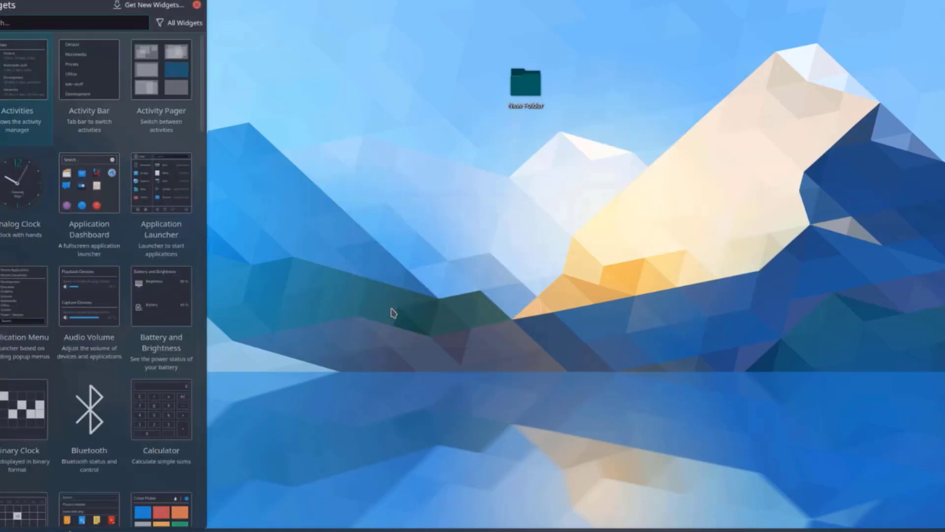
pyautogui.scroll(-10, 123, 148)
pyautogui.scroll(10, 47, 79)
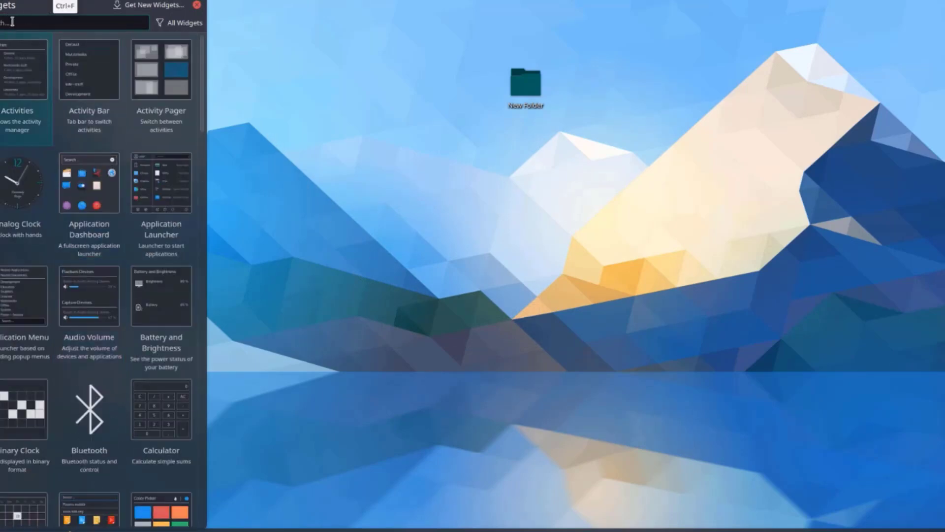
pyautogui.scroll(-15, 97, 107)
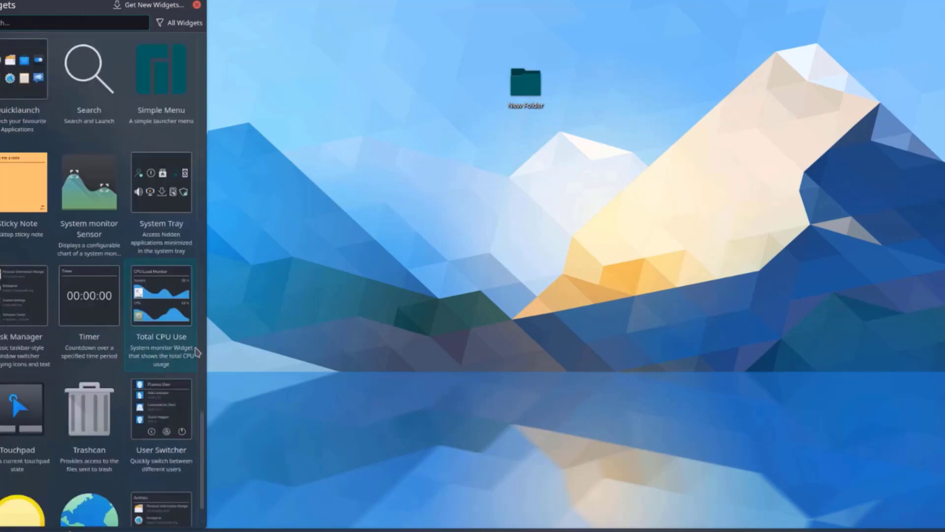
pyautogui.doubleClick(148, 313)
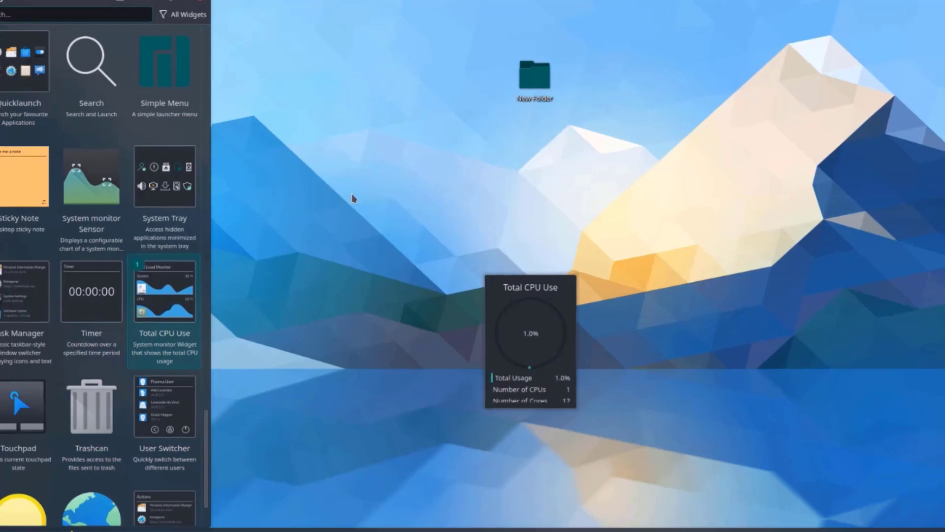
# Step: Close the widget browser and list All Applications in the application launcher
pyautogui.click(355, 185)
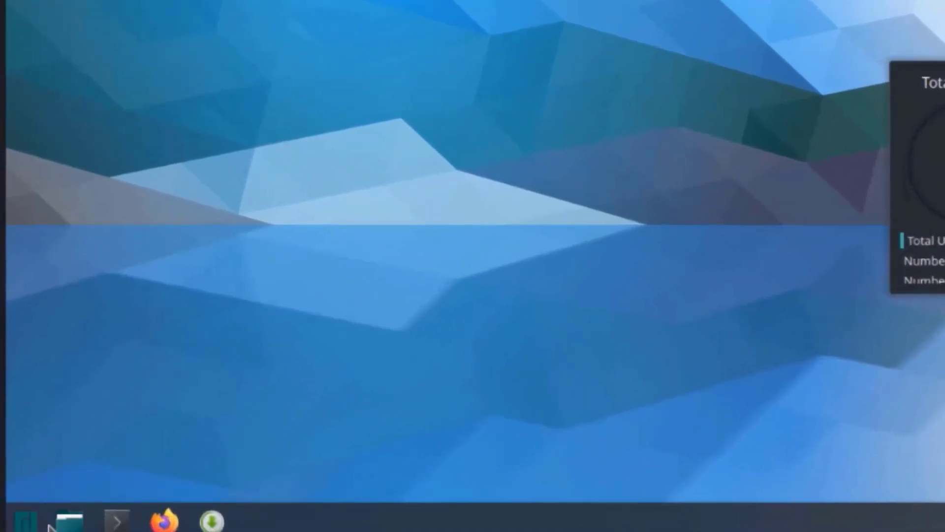
pyautogui.click(30, 522)
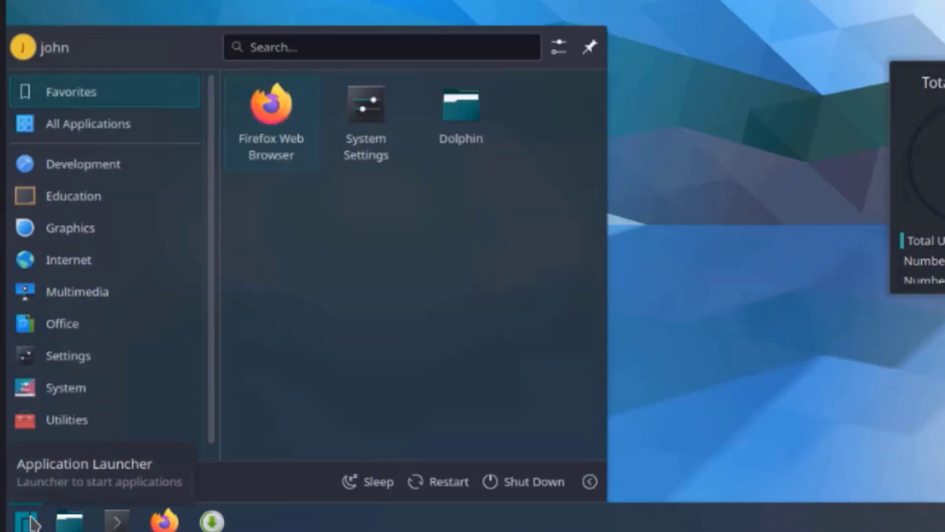
pyautogui.click(89, 124)
pyautogui.scroll(-10, 393, 255)
pyautogui.scroll(-10, 397, 254)
# Step: Browse the Education, System and Utilities categories, ending on the Office apps
pyautogui.click(99, 198)
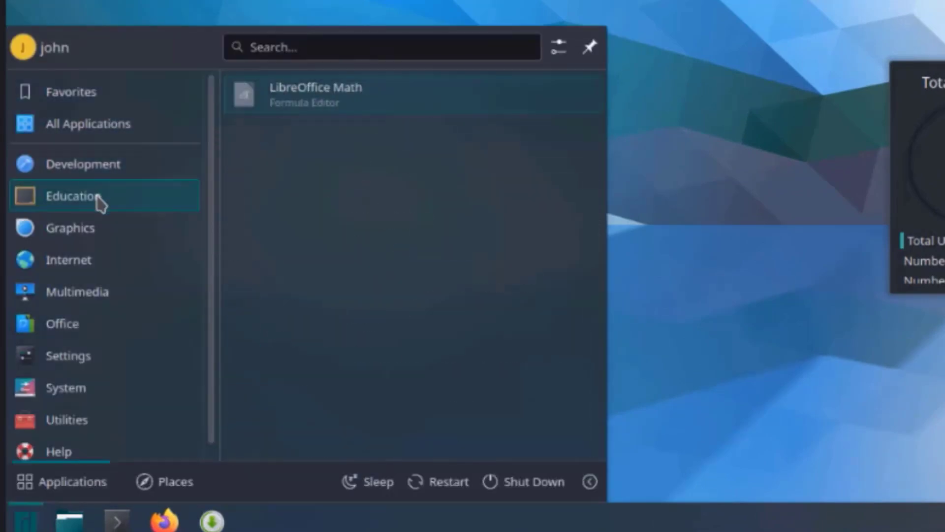
pyautogui.moveTo(67, 387)
pyautogui.scroll(-2, 364, 283)
pyautogui.moveTo(118, 420)
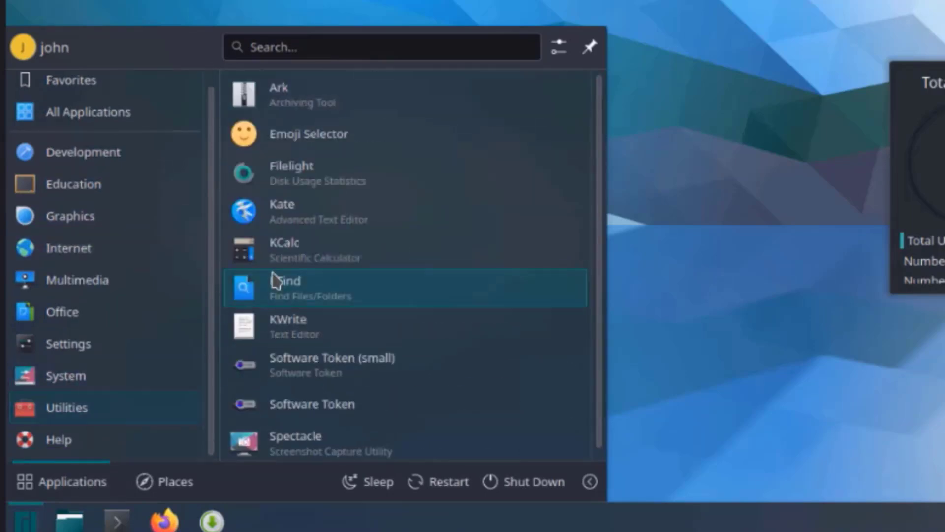
pyautogui.moveTo(62, 312)
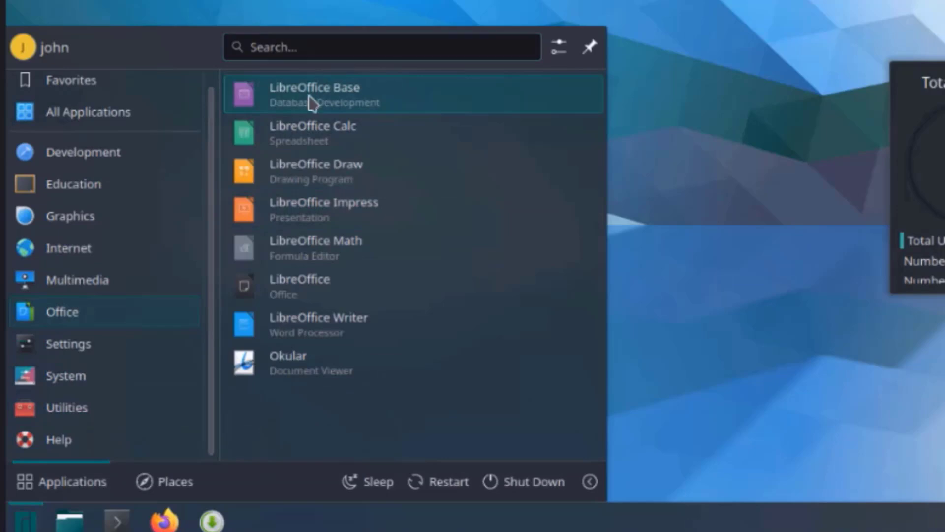
# Step: Launch LibreOffice Writer and dismiss its tip of the day
pyautogui.click(317, 333)
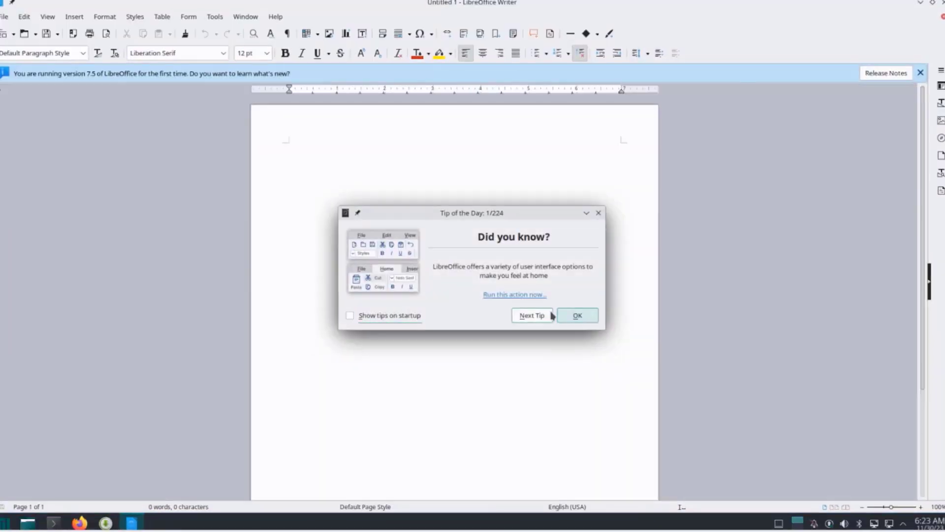
pyautogui.click(575, 315)
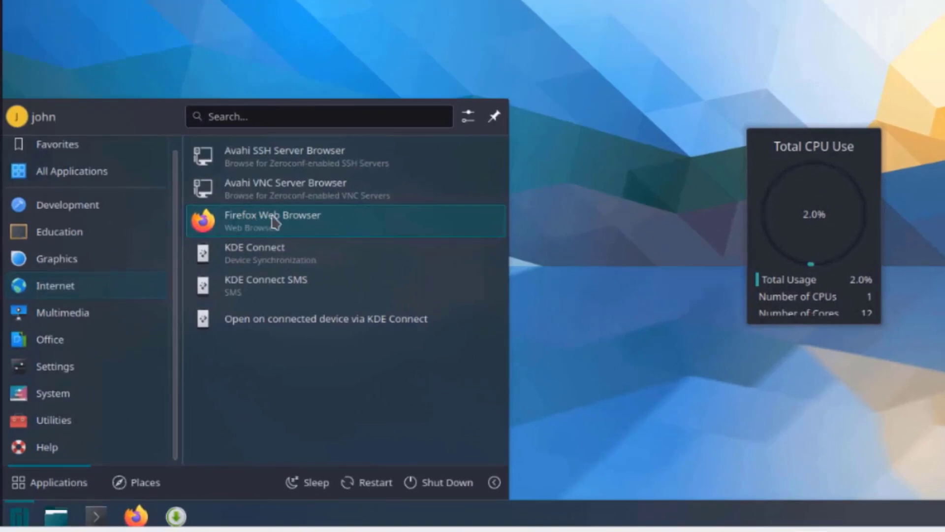
pyautogui.click(55, 517)
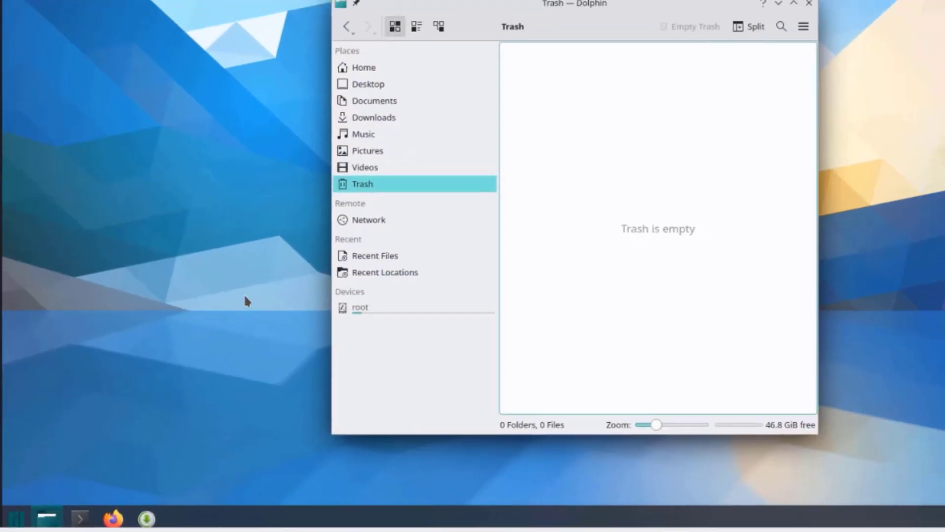
# Step: Open Dolphin on the Desktop folder, then close it
pyautogui.click(339, 97)
pyautogui.click(337, 116)
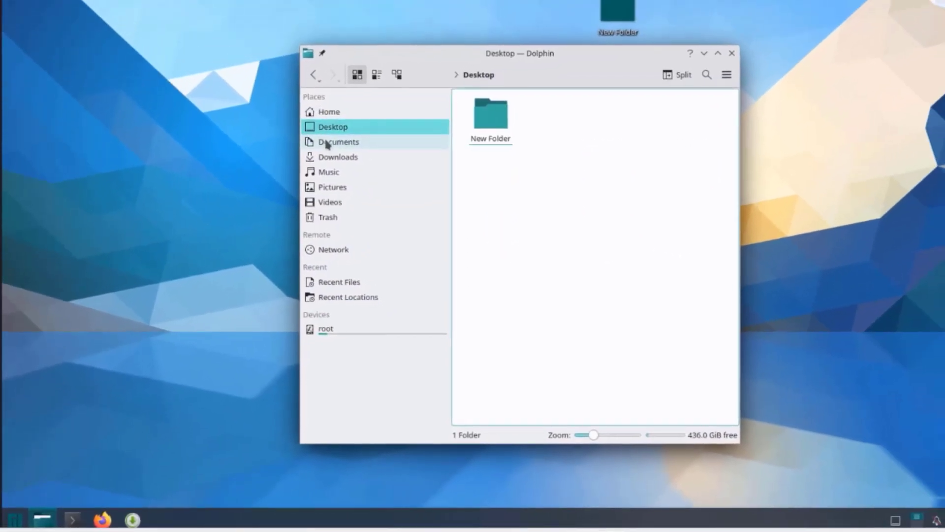
pyautogui.hotkey('ctrl', 'q')
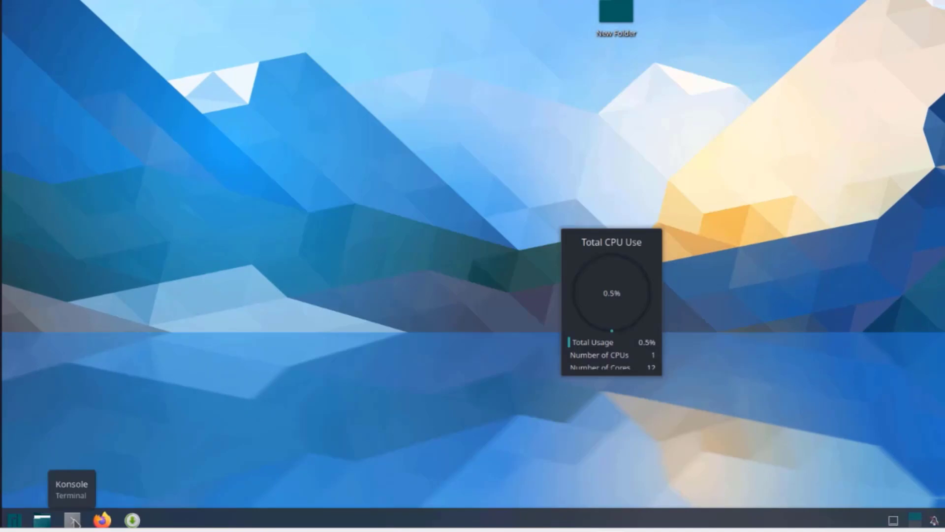
# Step: Open and close Konsole, then show Add/Remove Software's Installed packages
pyautogui.click(72, 520)
pyautogui.hotkey('ctrl', 'shift', 'q')
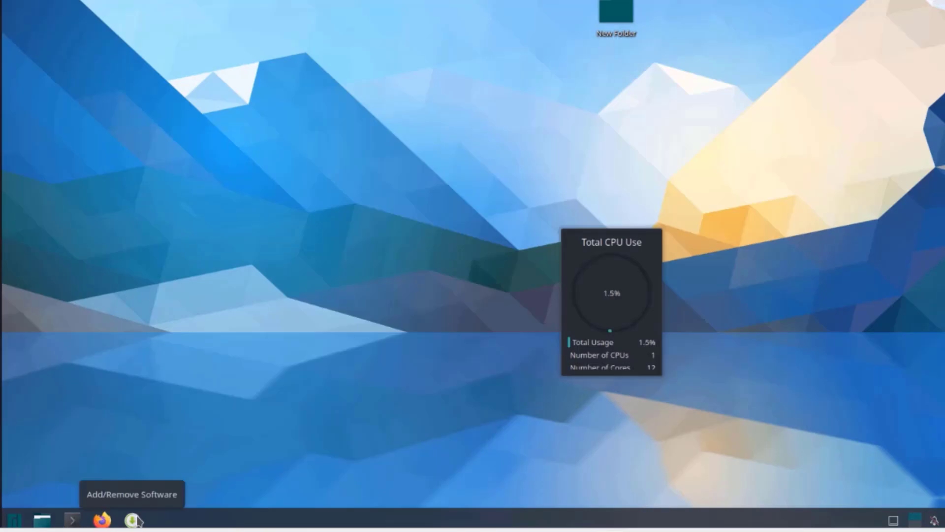
pyautogui.click(132, 521)
pyautogui.click(492, 16)
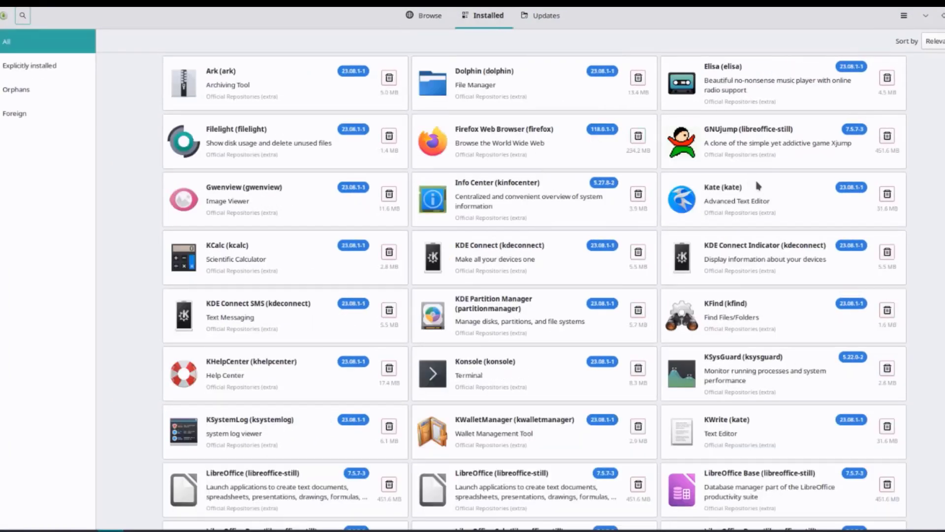
# Step: Scroll the installed packages and review the available package updates
pyautogui.scroll(-5, 635, 207)
pyautogui.click(548, 17)
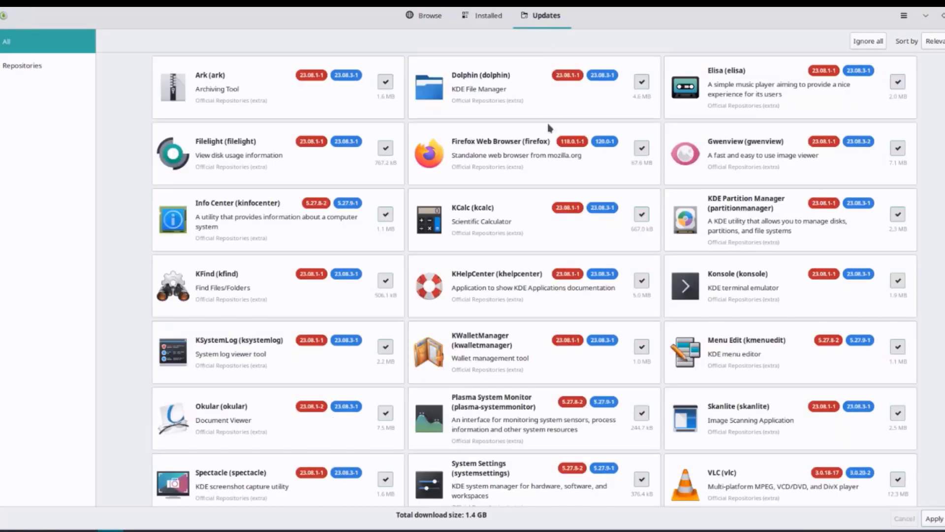
pyautogui.scroll(-5, 582, 232)
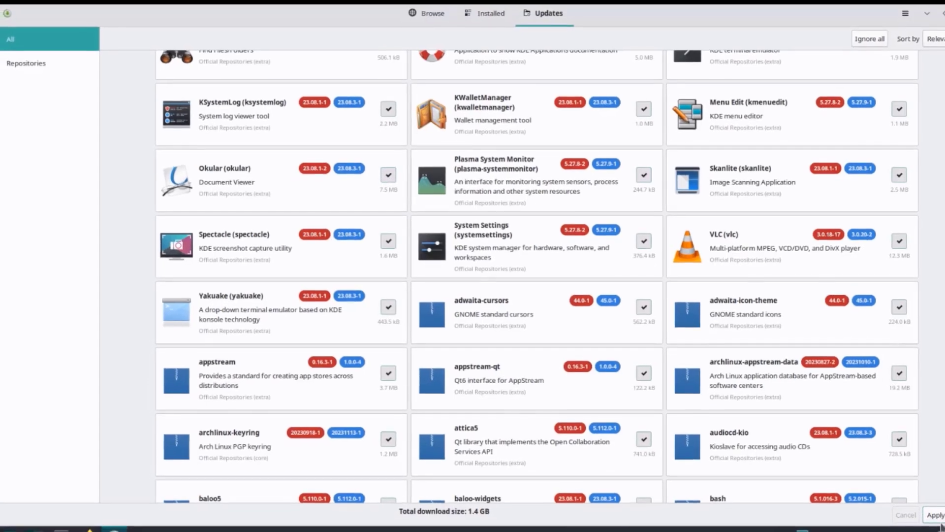
pyautogui.scroll(-10, 782, 361)
pyautogui.scroll(5, 660, 257)
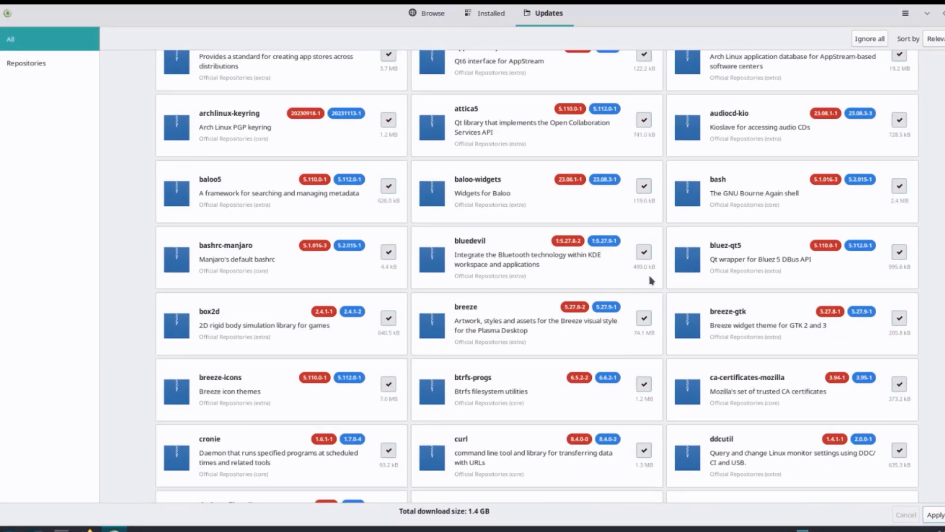
# Step: Browse the Education & Science and Games categories, then the Repositories package lists
pyautogui.click(434, 15)
pyautogui.click(66, 44)
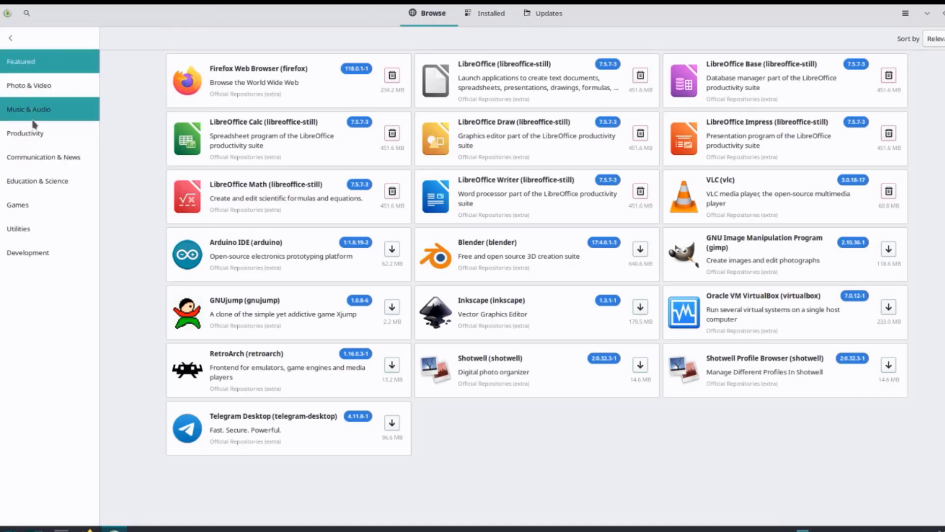
pyautogui.click(35, 187)
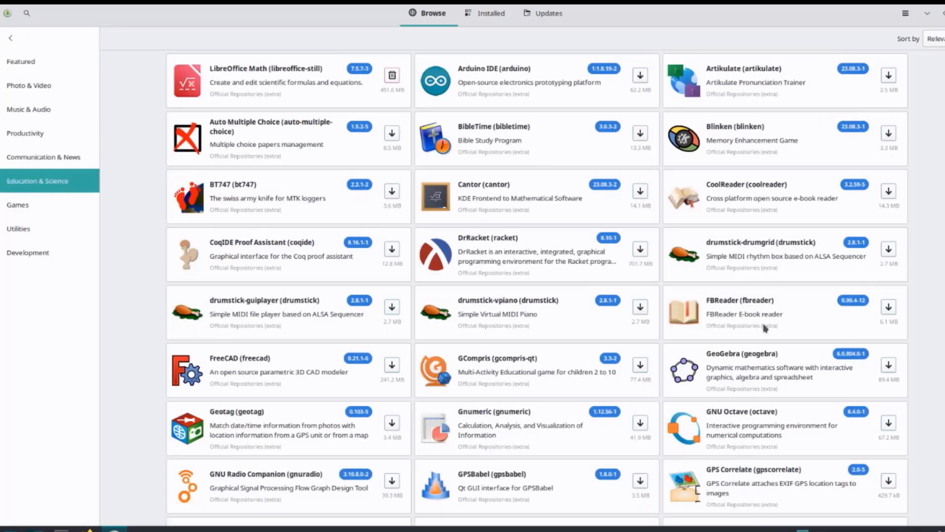
pyautogui.scroll(-10, 764, 328)
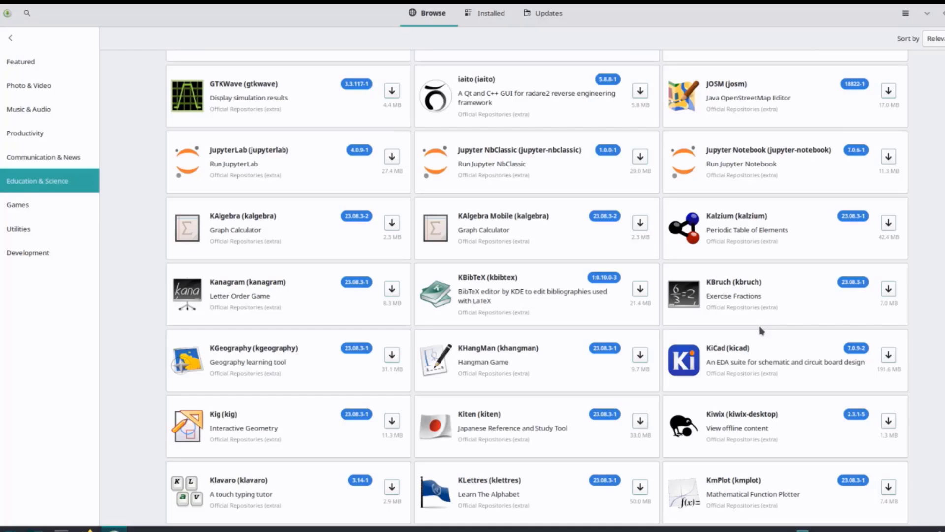
pyautogui.scroll(-6, 762, 331)
pyautogui.scroll(15, 760, 340)
pyautogui.click(41, 204)
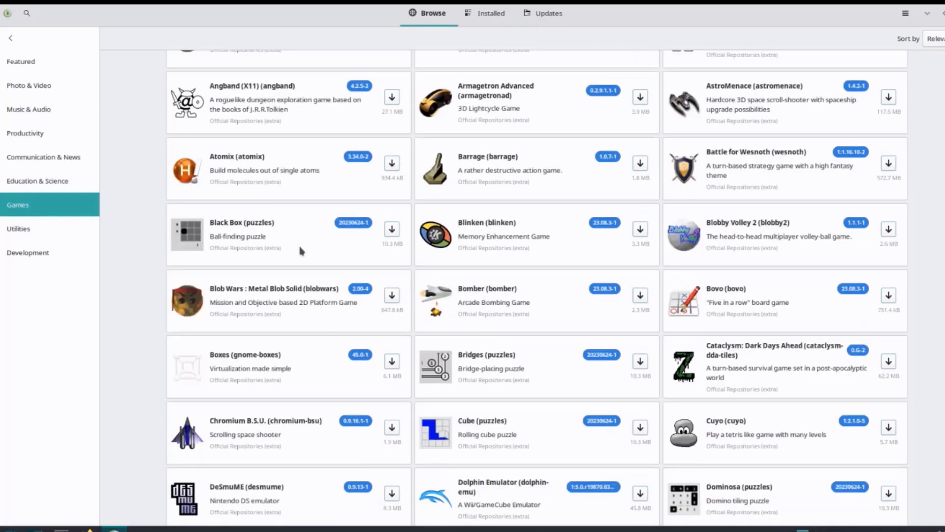
pyautogui.hotkey('alt', 'Left')
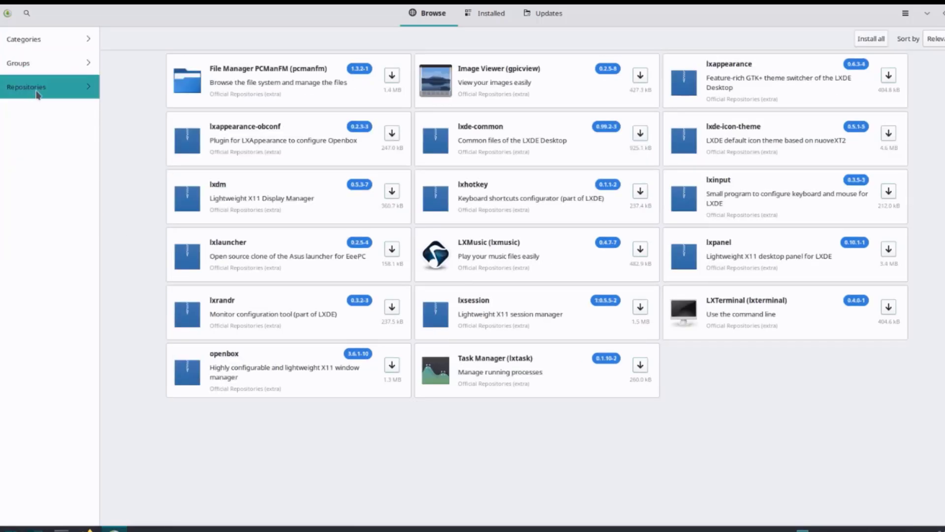
pyautogui.click(37, 94)
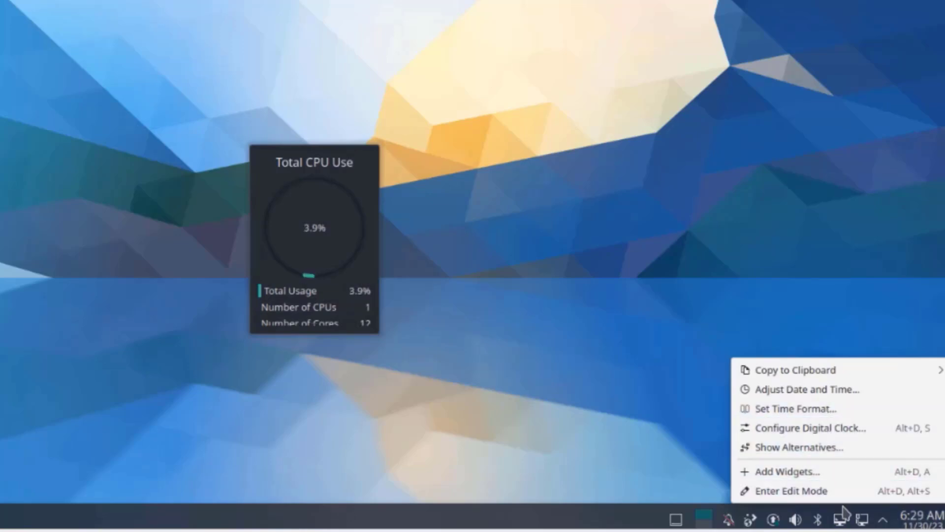
pyautogui.rightClick(795, 519)
pyautogui.rightClick(544, 514)
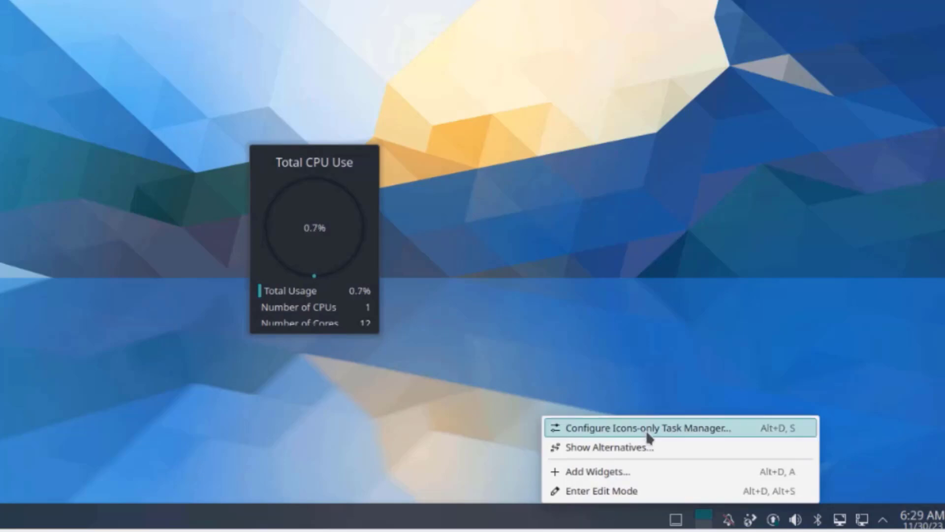
pyautogui.click(647, 434)
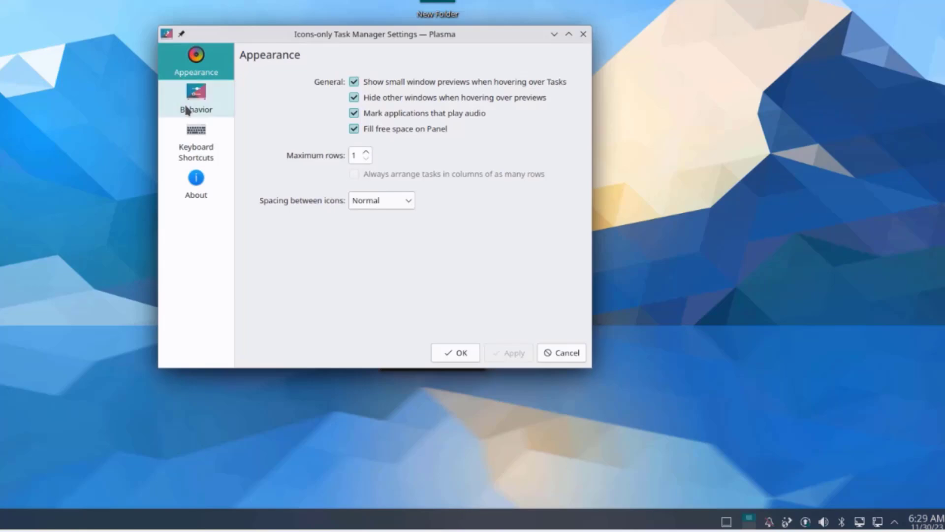
pyautogui.click(187, 109)
pyautogui.click(193, 149)
pyautogui.click(193, 194)
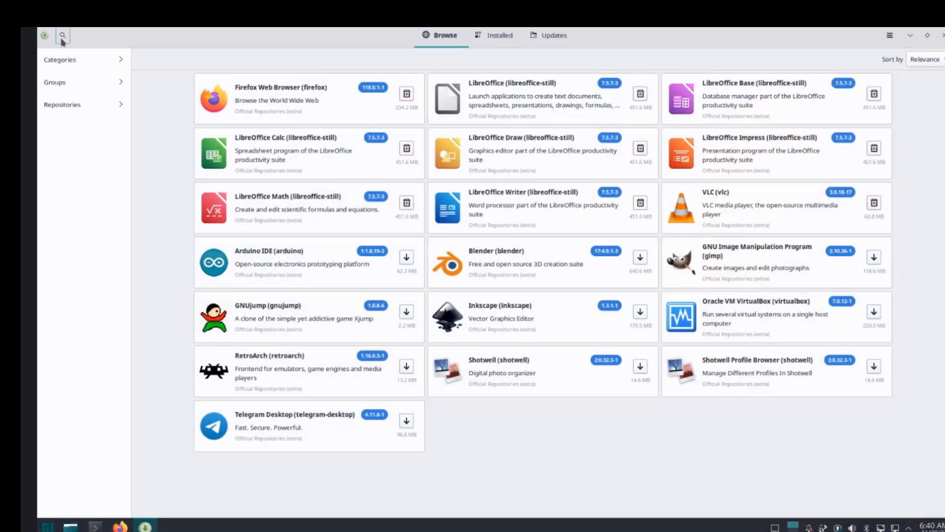
# Step: Search for chromium and install it with its gtk4 and kdialog optional dependencies
pyautogui.click(62, 35)
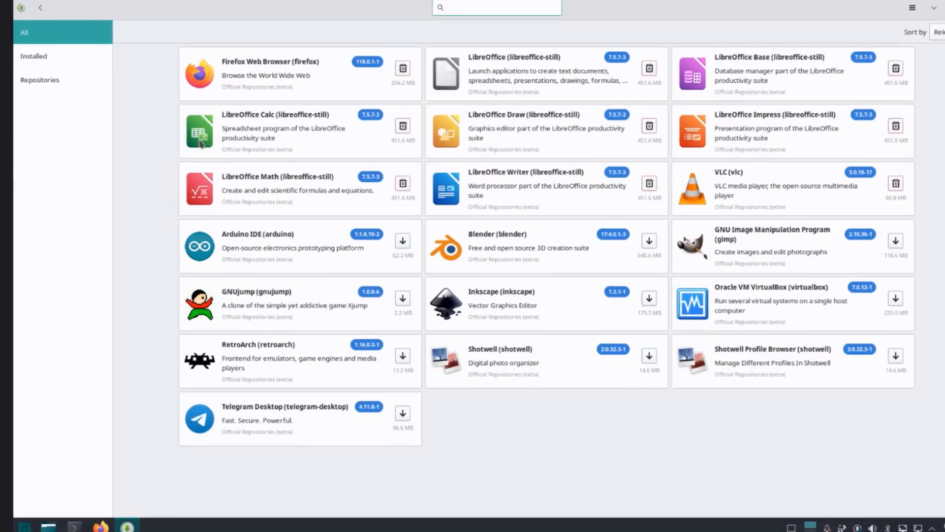
pyautogui.write('chromium')
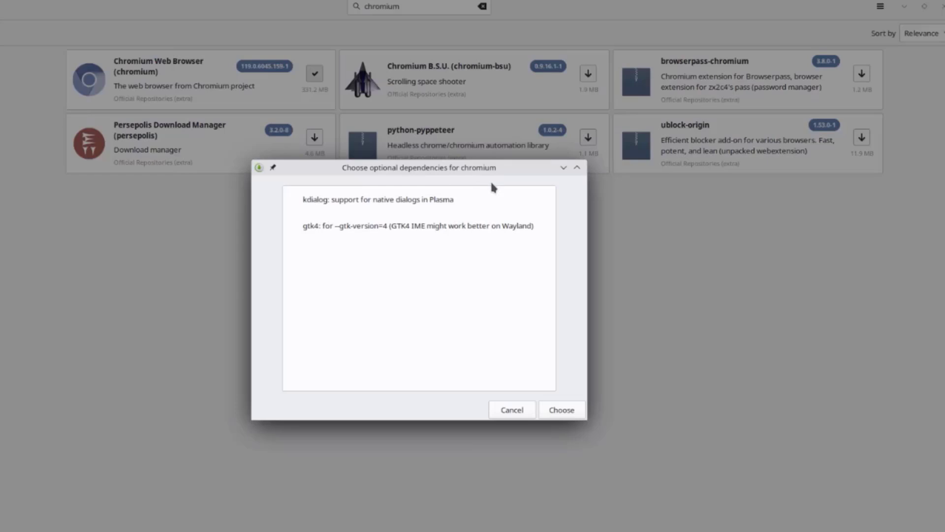
pyautogui.click(407, 218)
pyautogui.click(408, 212)
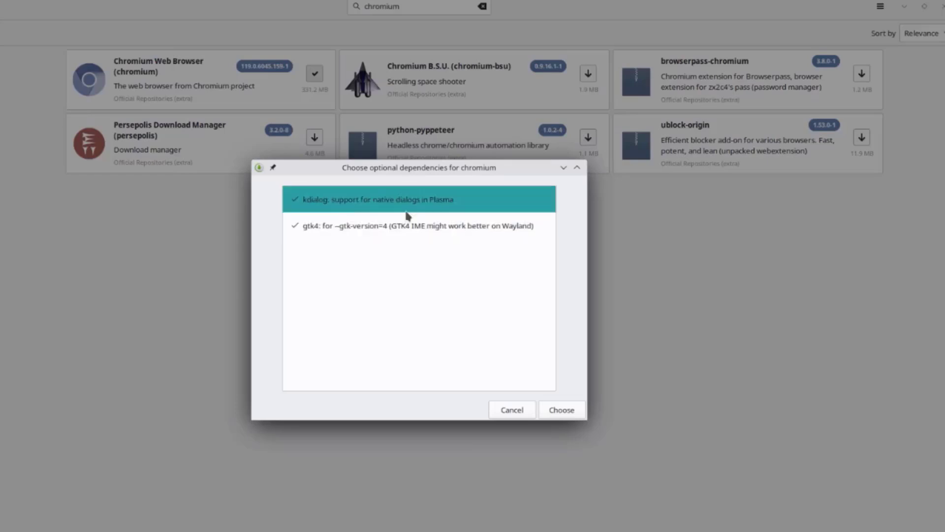
pyautogui.click(562, 410)
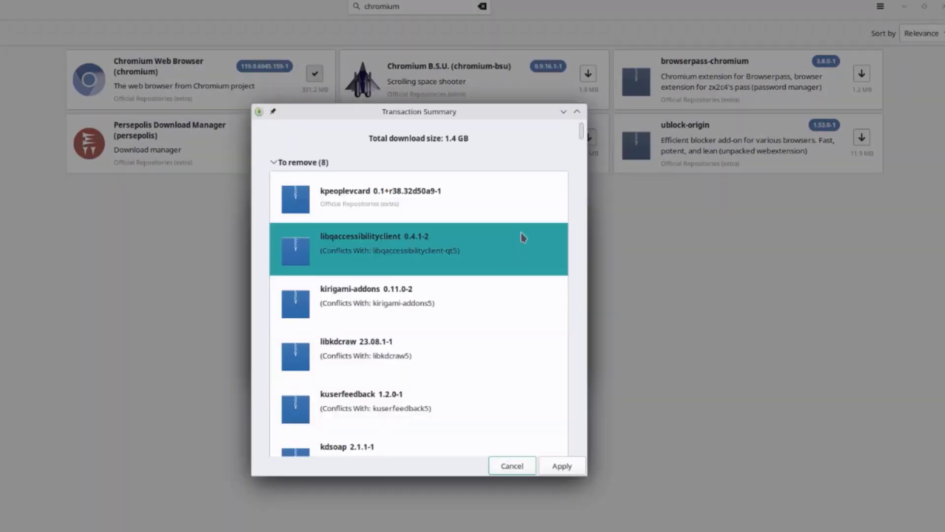
pyautogui.scroll(-10, 523, 237)
pyautogui.click(562, 466)
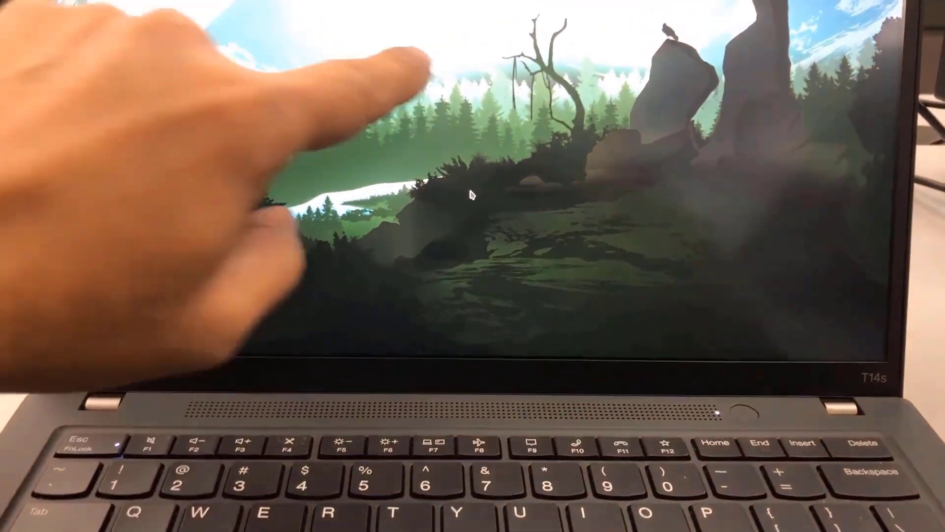
# Step: Unlock the screen with the account password
pyautogui.click(446, 69)
pyautogui.write('****')
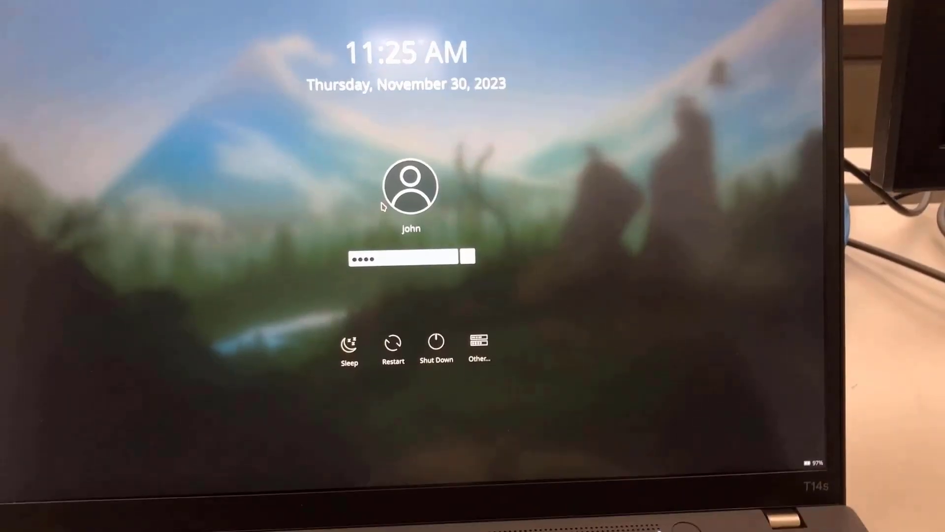
pyautogui.press('Return')
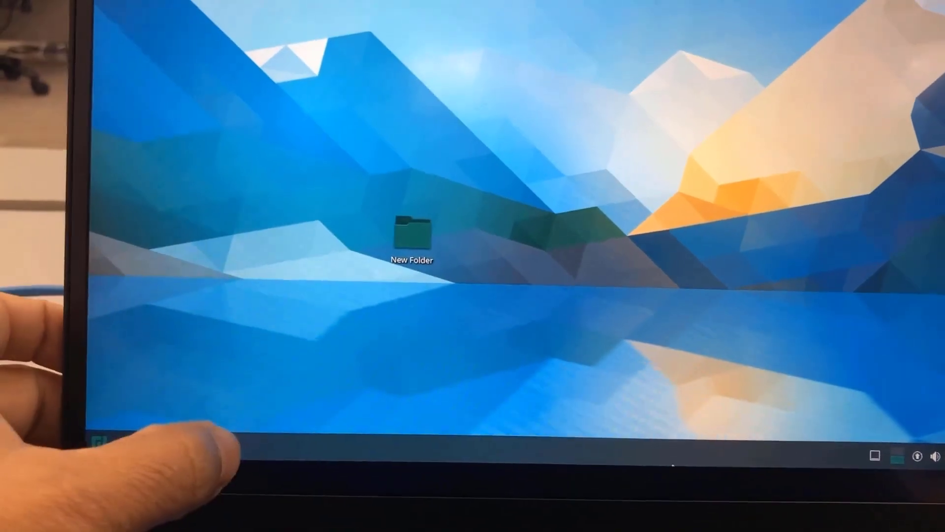
# Step: Open Add/Remove Software from the taskbar and move its window toward the screen centre
pyautogui.click(227, 444)
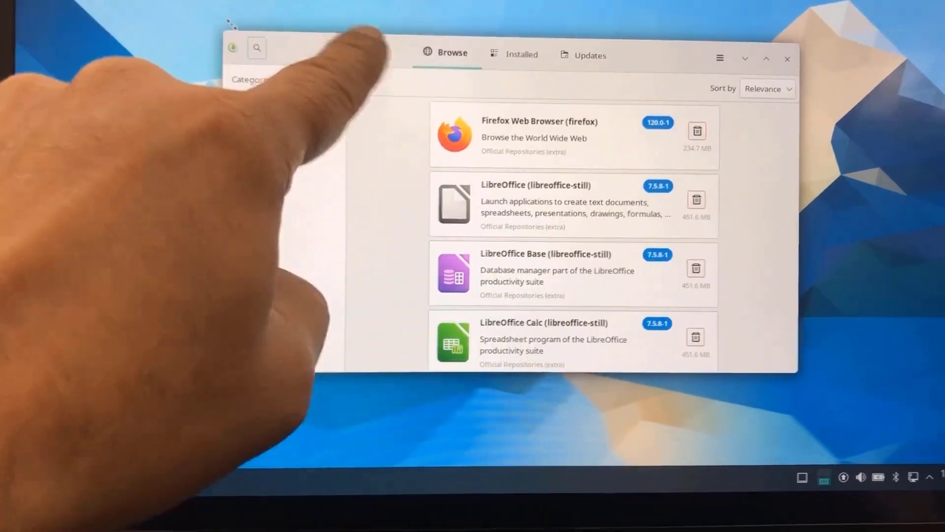
pyautogui.moveTo(356, 57); pyautogui.dragTo(257, 158)
pyautogui.moveTo(207, 240); pyautogui.dragTo(308, 240)
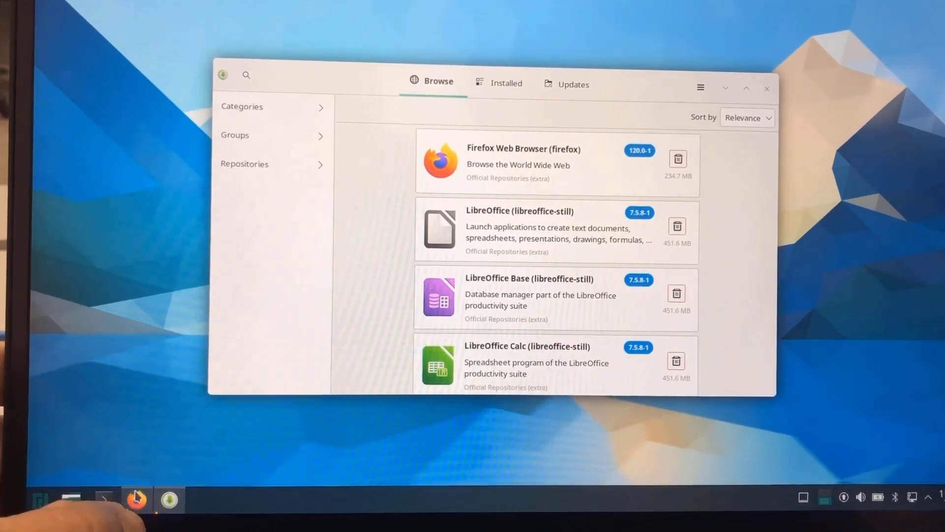
# Step: In Firefox, view manjaro.org's Project menu and Merchandise shop, then the Mozilla News blog
pyautogui.click(136, 498)
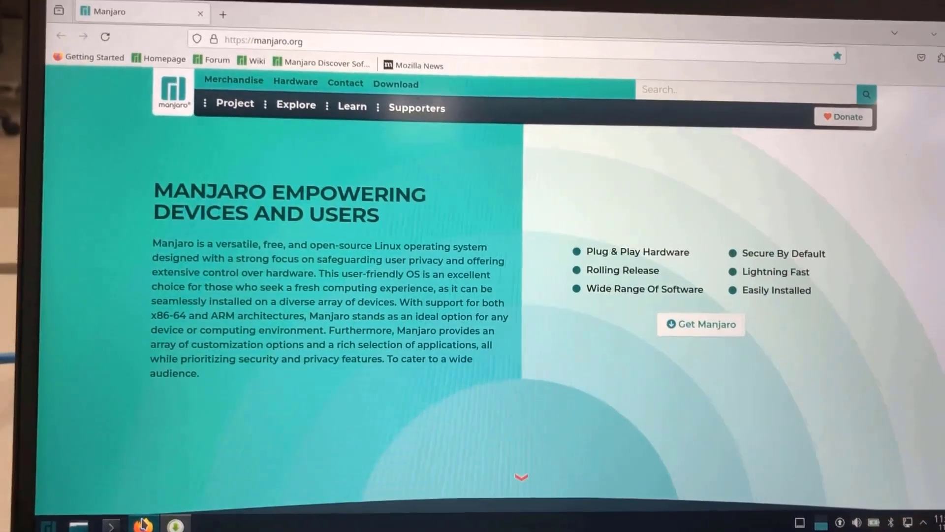
pyautogui.click(231, 79)
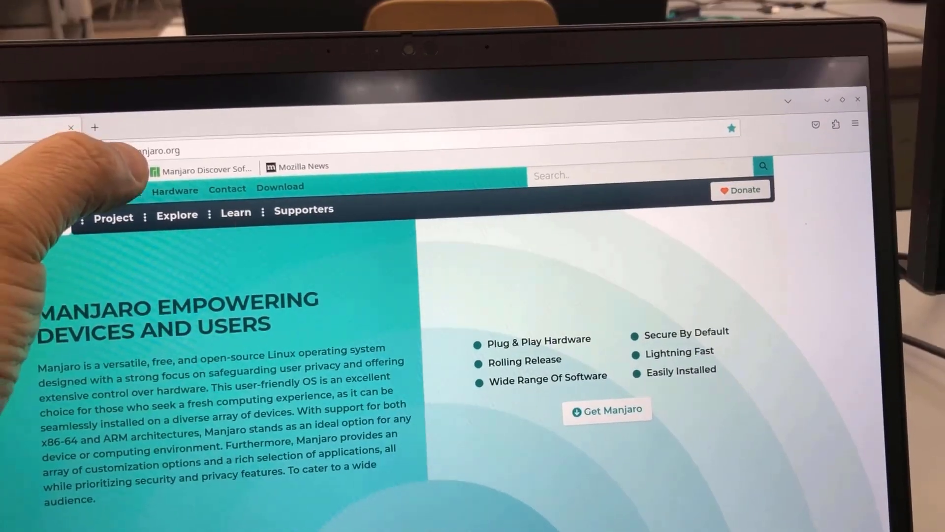
pyautogui.click(133, 193)
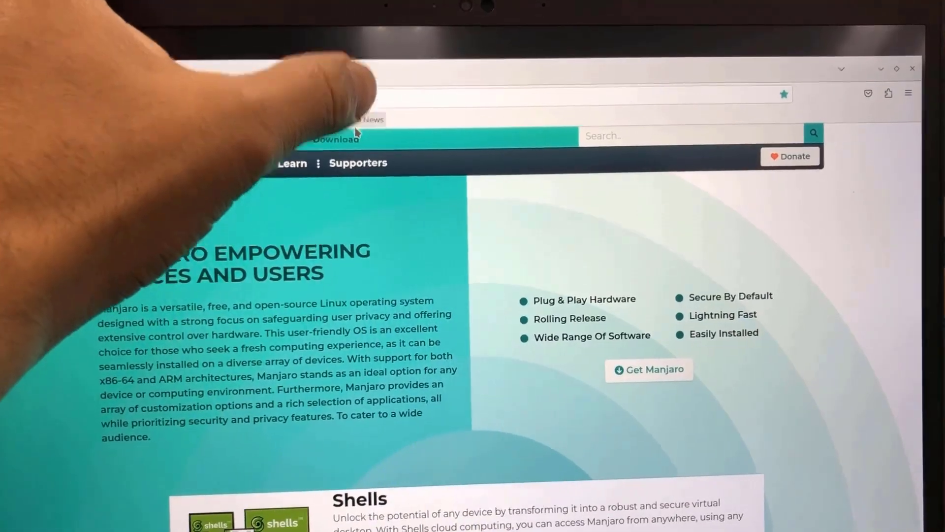
pyautogui.click(367, 120)
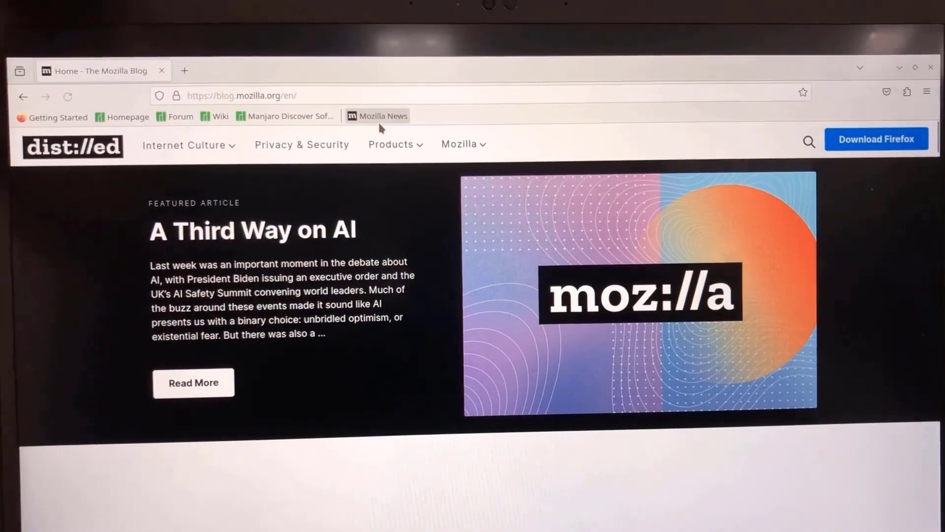